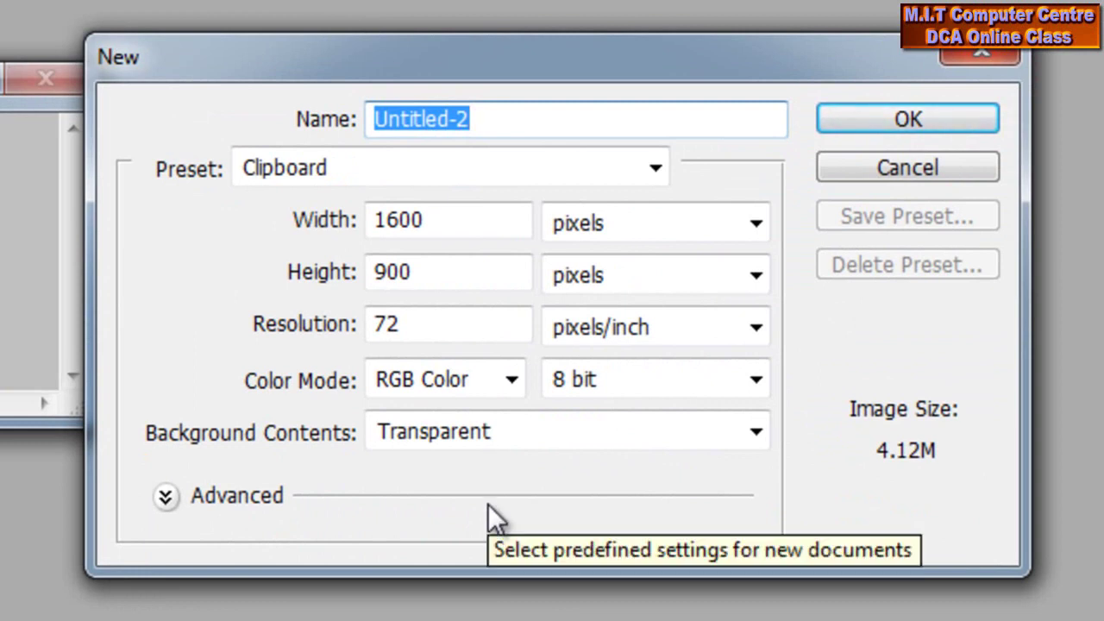
# Create a 640 x 480 pixel document with a transparent background and place its window beside the DIAMOND TEXT sample
pyautogui.click(435, 181)
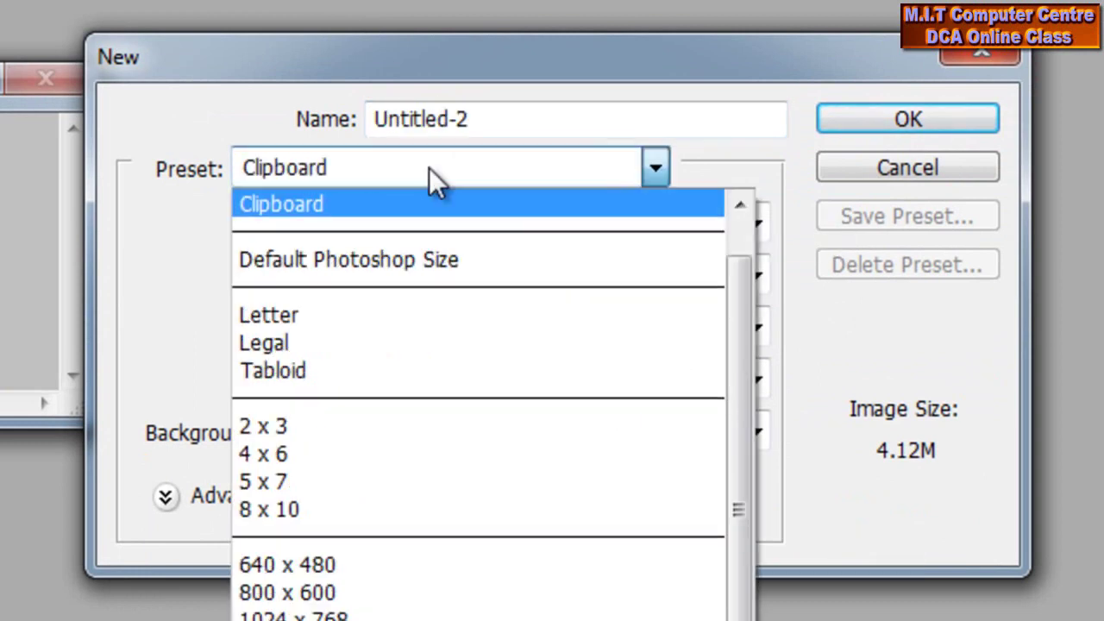
pyautogui.click(384, 564)
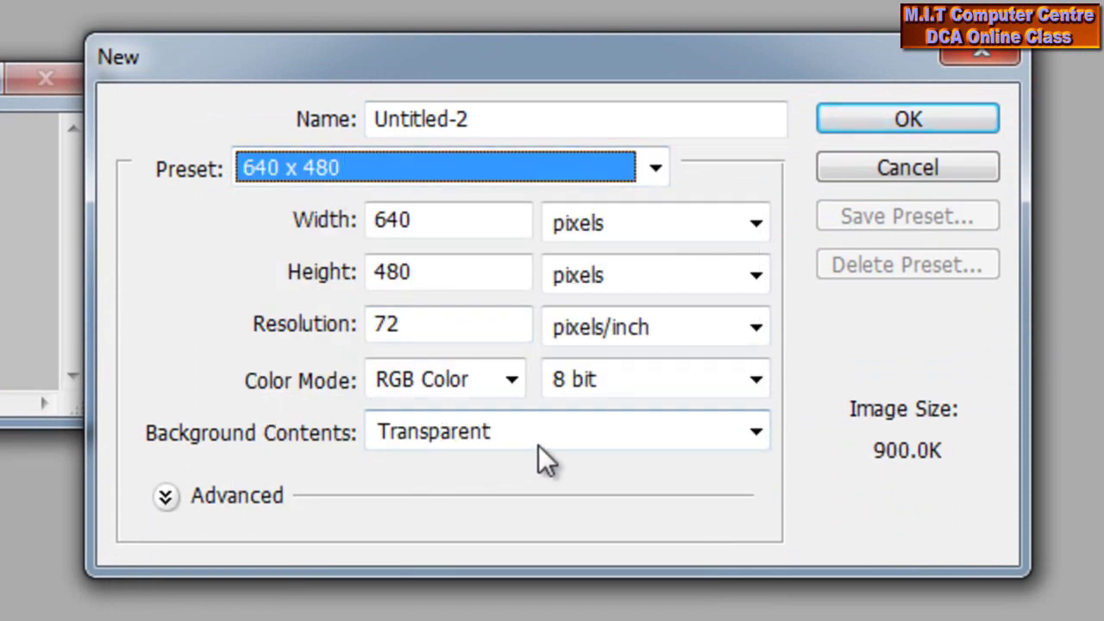
pyautogui.click(886, 129)
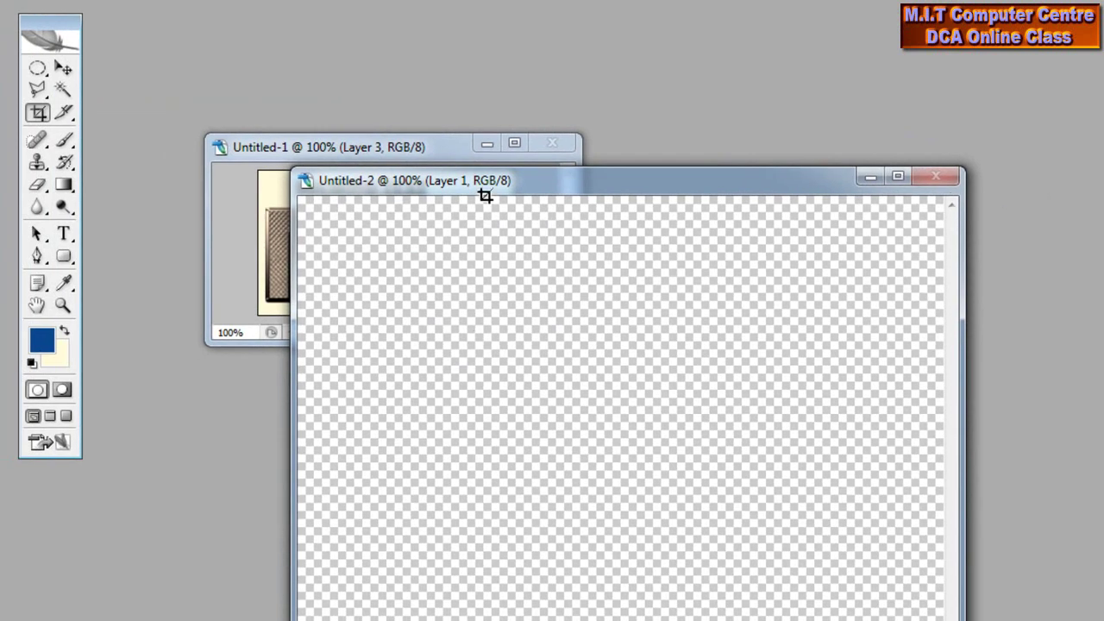
pyautogui.moveTo(492, 187); pyautogui.dragTo(648, 88)
pyautogui.moveTo(383, 150); pyautogui.dragTo(292, 130)
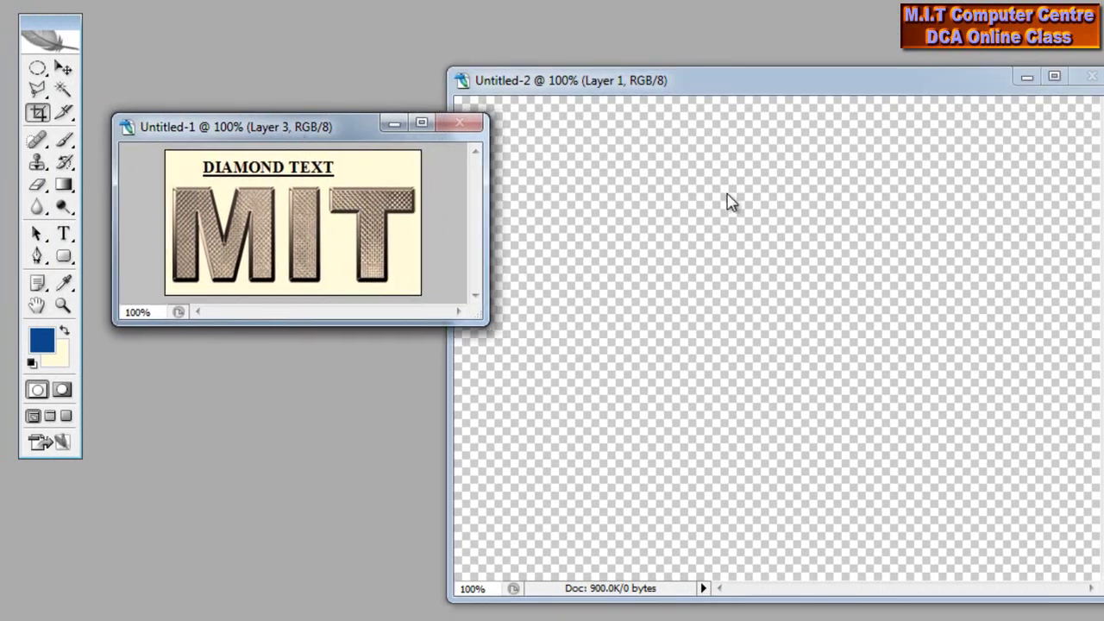
pyautogui.click(694, 86)
# Set the foreground color to black and add the text "MIT" to the new document's canvas
pyautogui.click(65, 234)
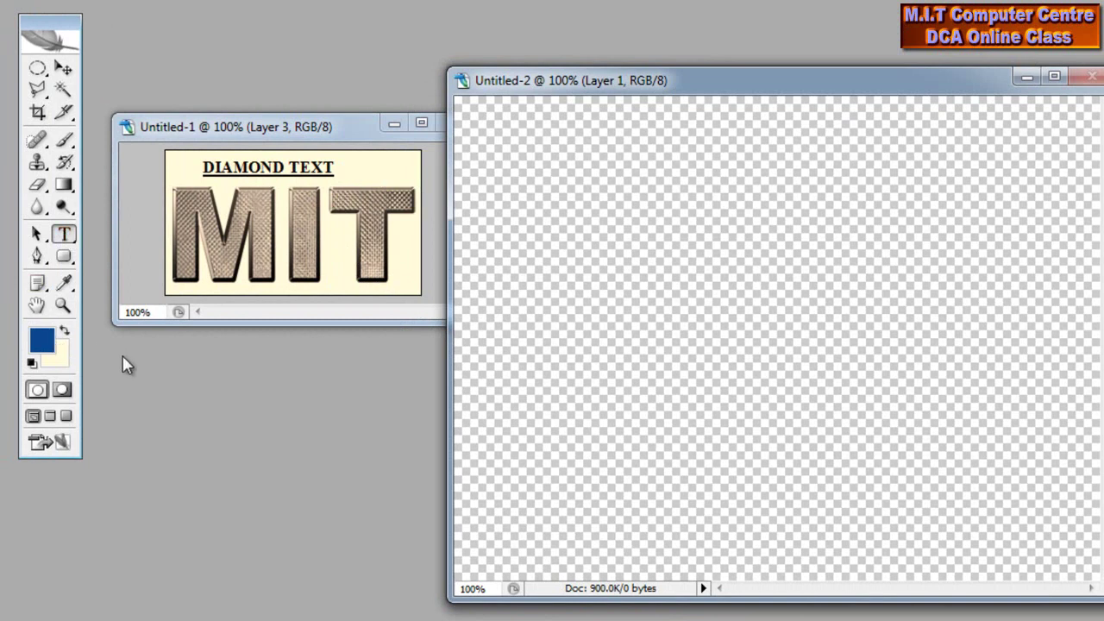
pyautogui.click(63, 68)
pyautogui.press('d')
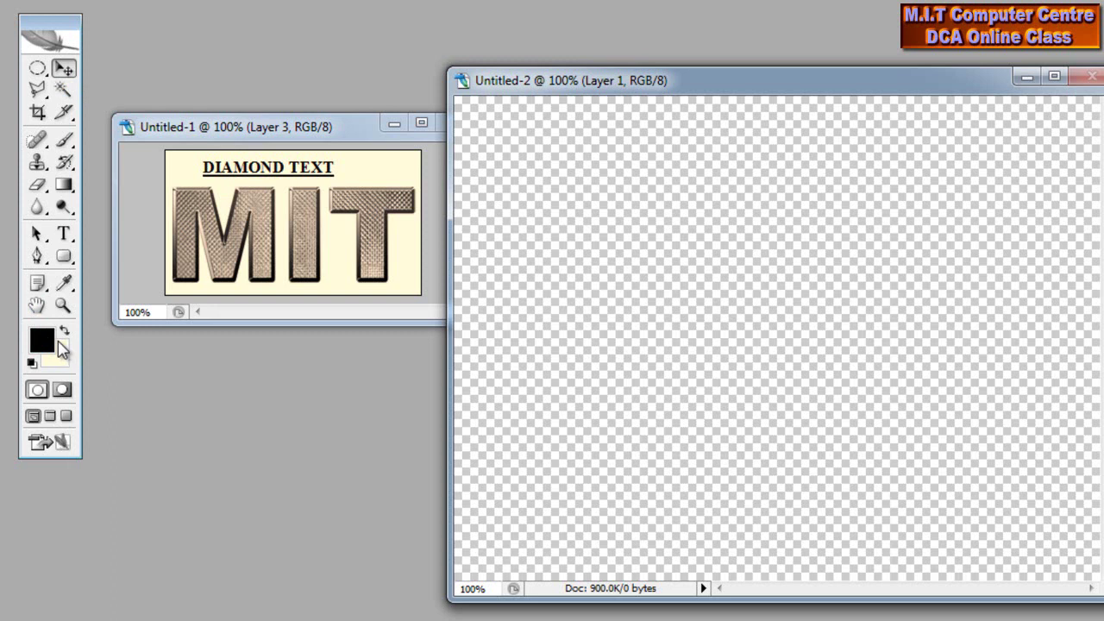
pyautogui.click(63, 234)
pyautogui.click(644, 345)
pyautogui.write('M')
pyautogui.write('MIT')
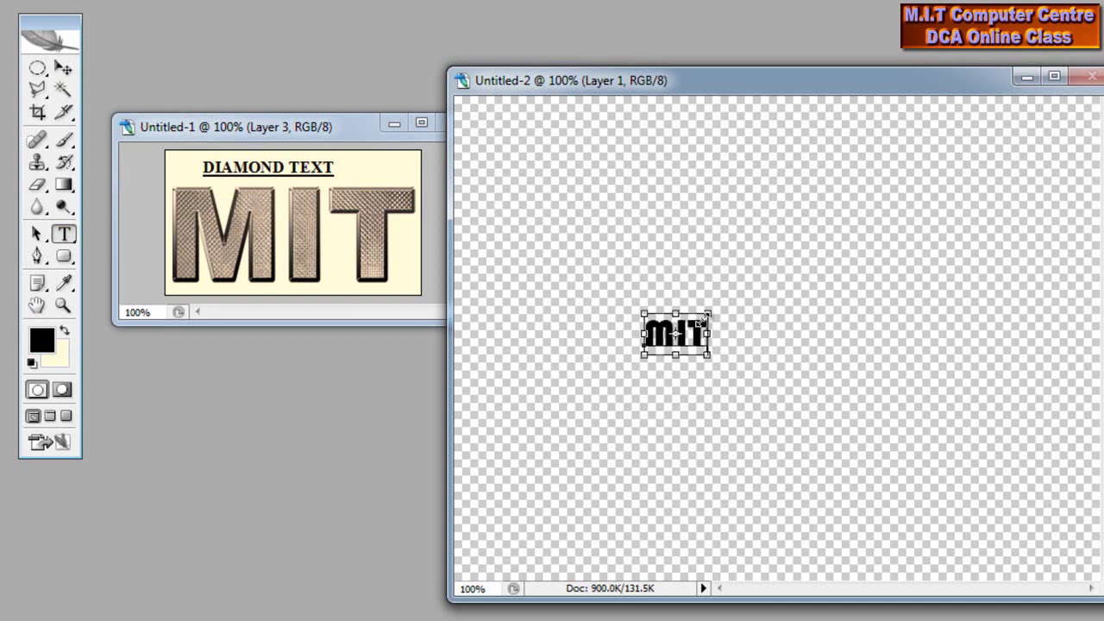
# Change the font of the MIT text to Impact
pyautogui.doubleClick(703, 334)
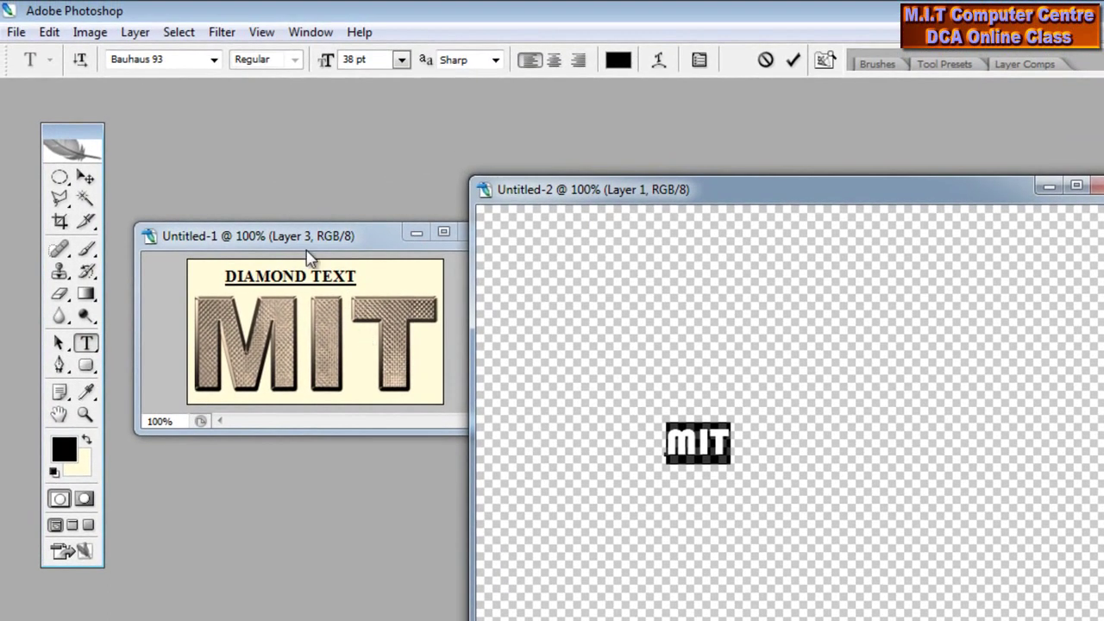
pyautogui.click(212, 59)
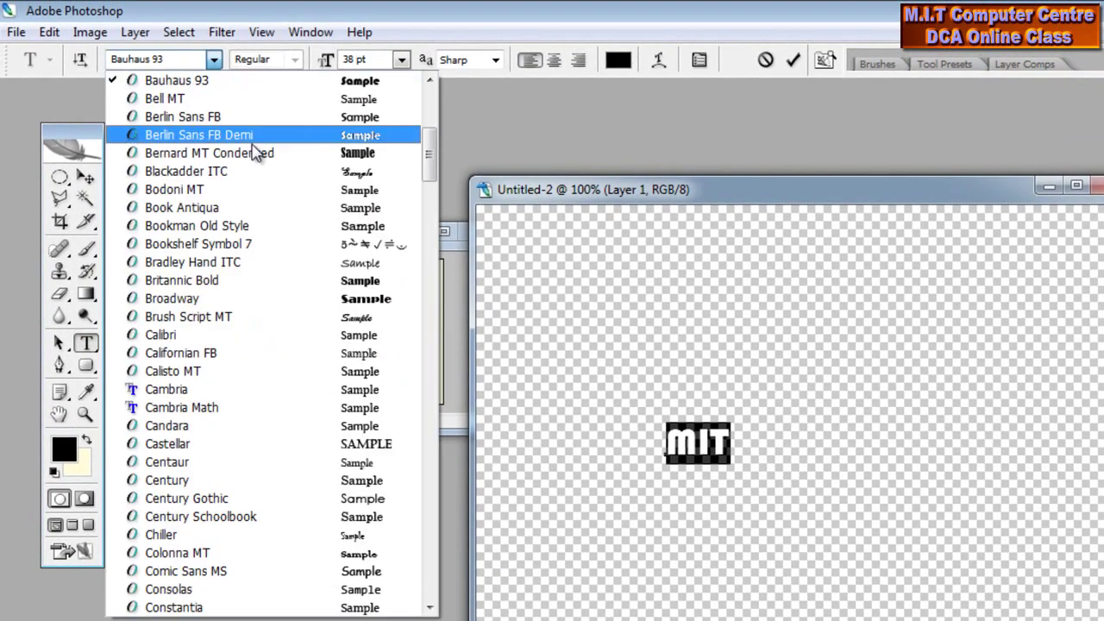
pyautogui.moveTo(429, 160); pyautogui.dragTo(437, 112)
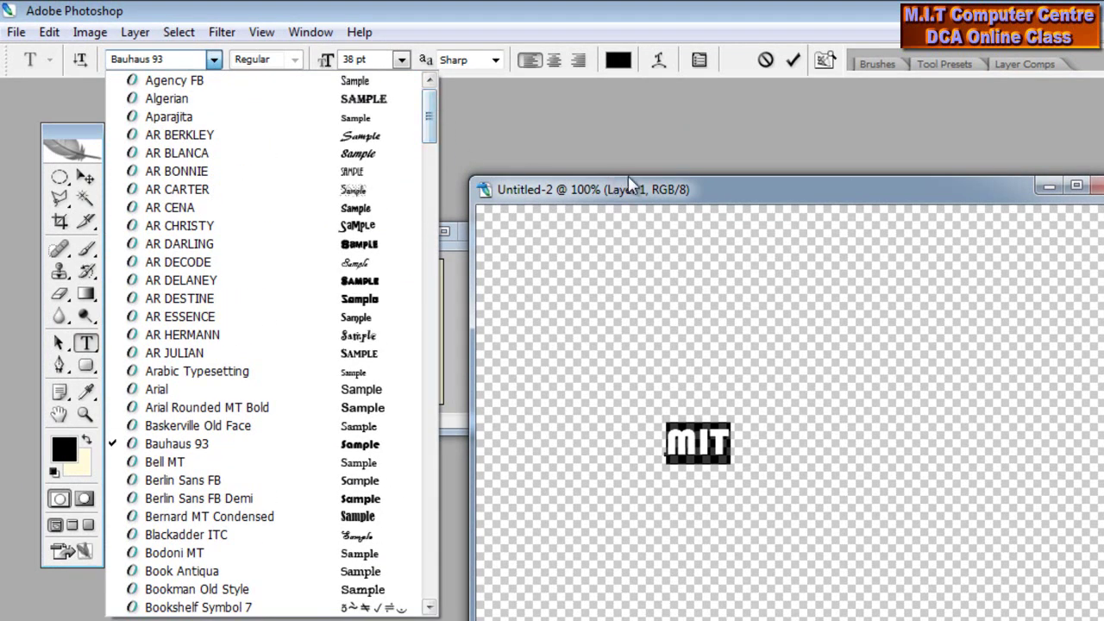
pyautogui.click(151, 60)
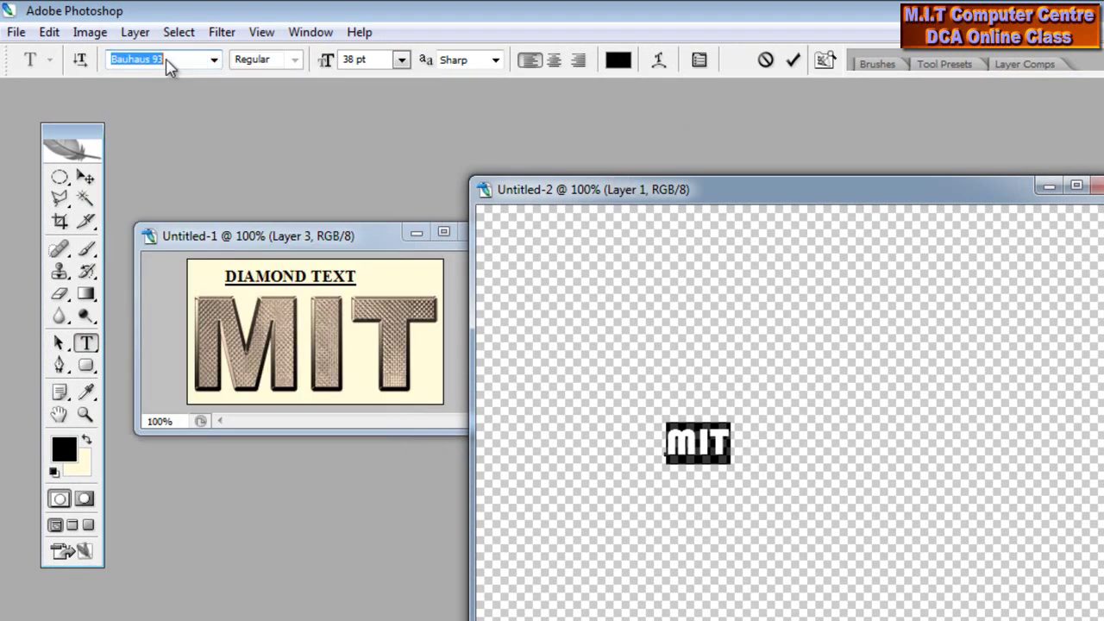
pyautogui.write('I')
pyautogui.press('Return')
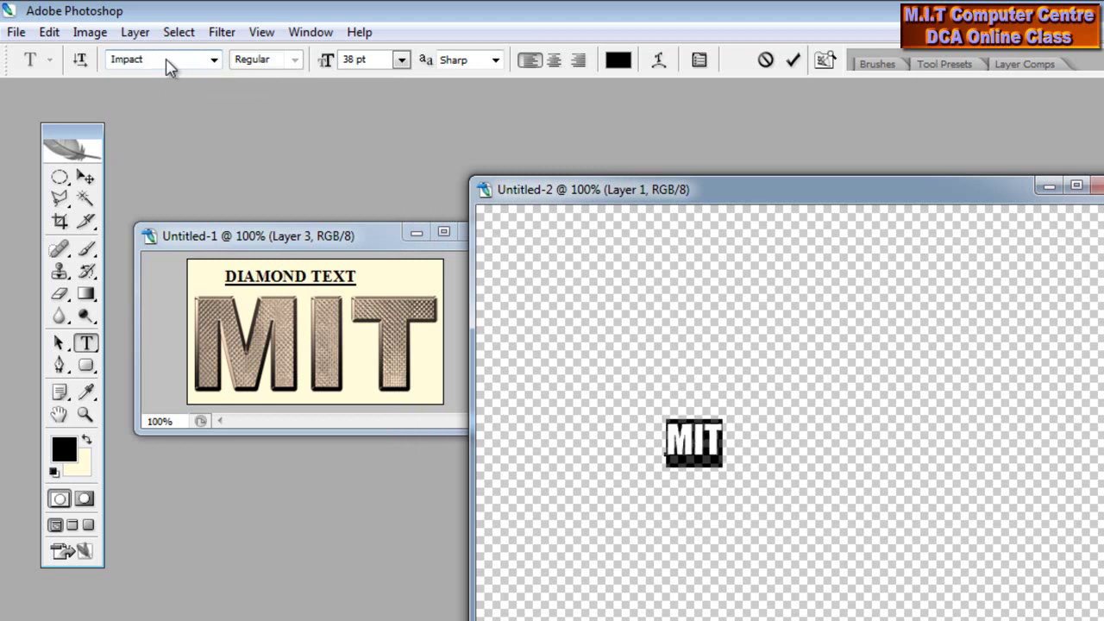
# Enlarge and widen the MIT text to roughly half the canvas width, and center it on the canvas
pyautogui.click(84, 177)
pyautogui.hotkey('ctrl', 't')
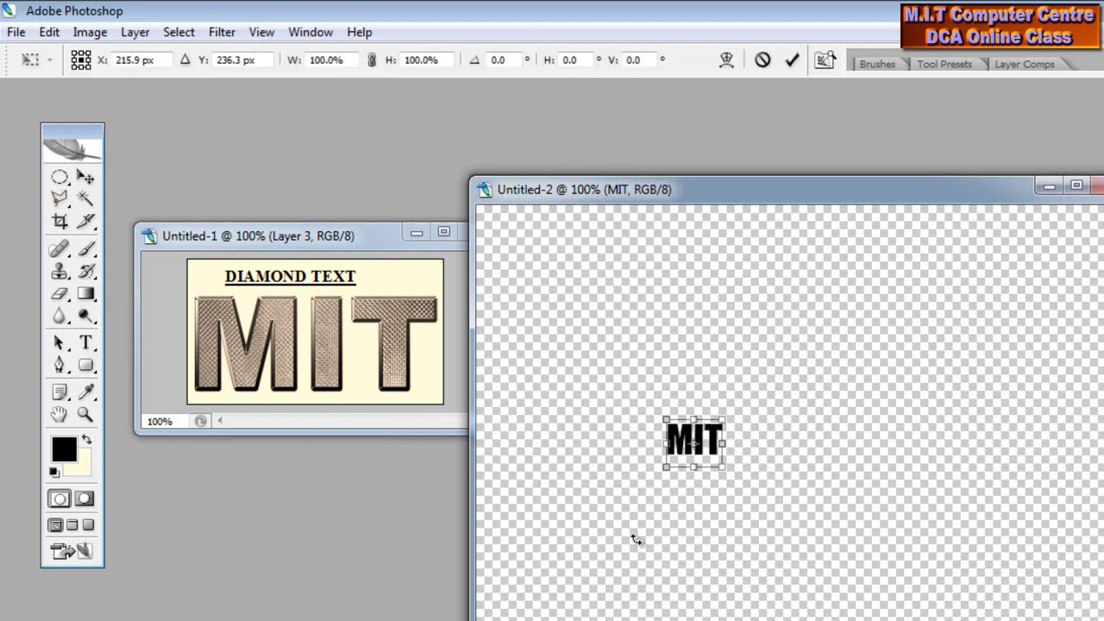
pyautogui.moveTo(722, 467); pyautogui.dragTo(954, 620)
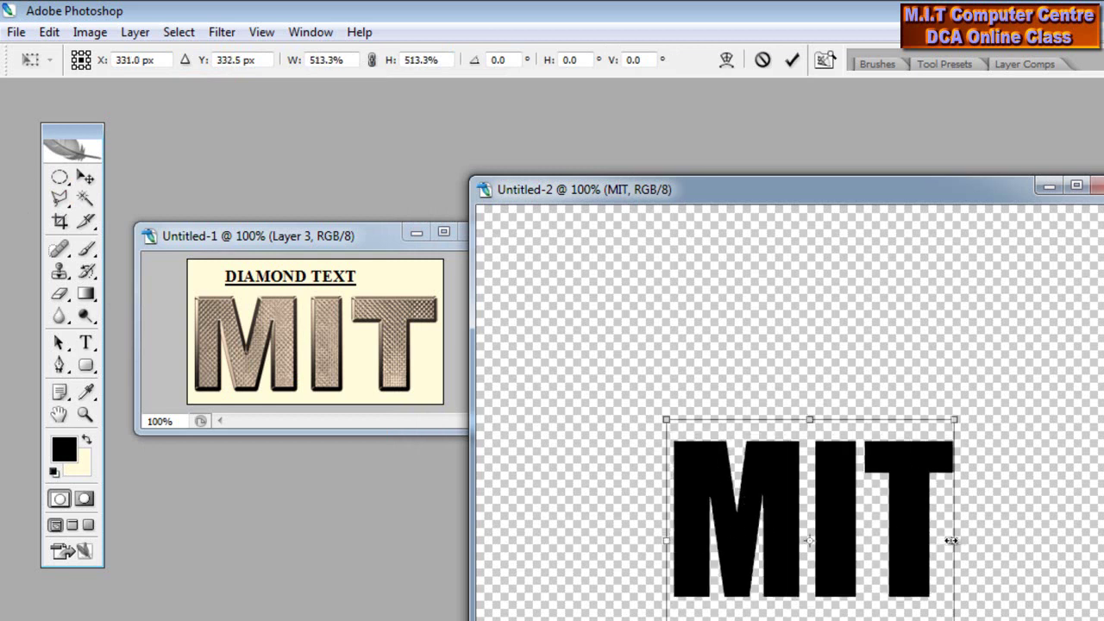
pyautogui.moveTo(850, 489); pyautogui.dragTo(823, 431)
pyautogui.moveTo(937, 474); pyautogui.dragTo(1031, 457)
pyautogui.moveTo(1024, 590); pyautogui.dragTo(1002, 565)
pyautogui.press('Return')
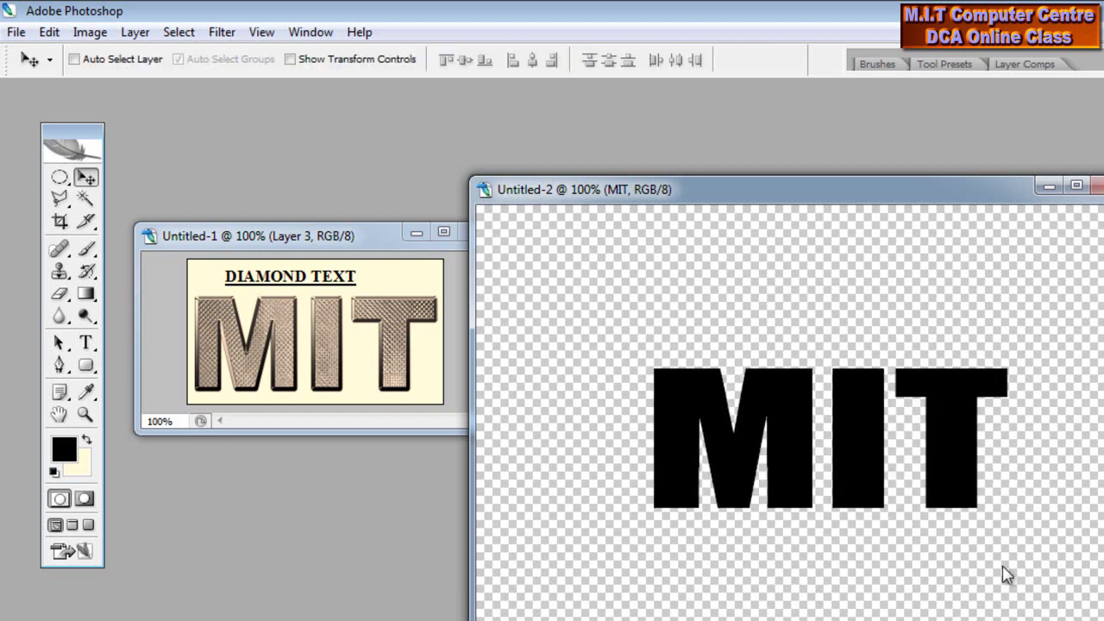
pyautogui.moveTo(859, 475); pyautogui.dragTo(841, 485)
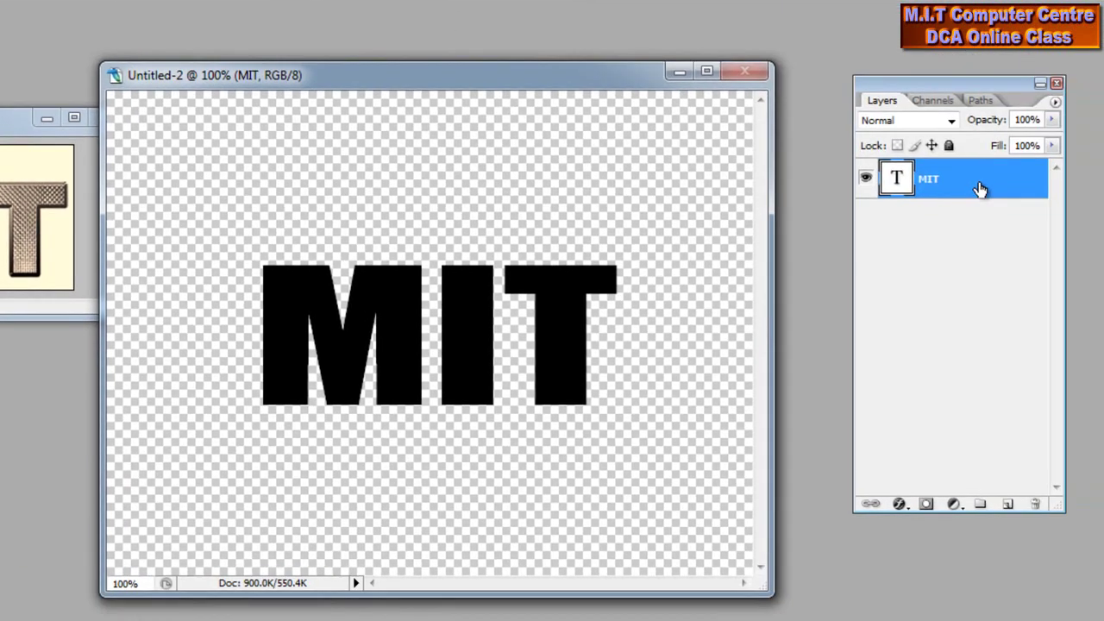
# Rasterize the MIT text layer and load the outline of its letters as a selection
pyautogui.rightClick(938, 175)
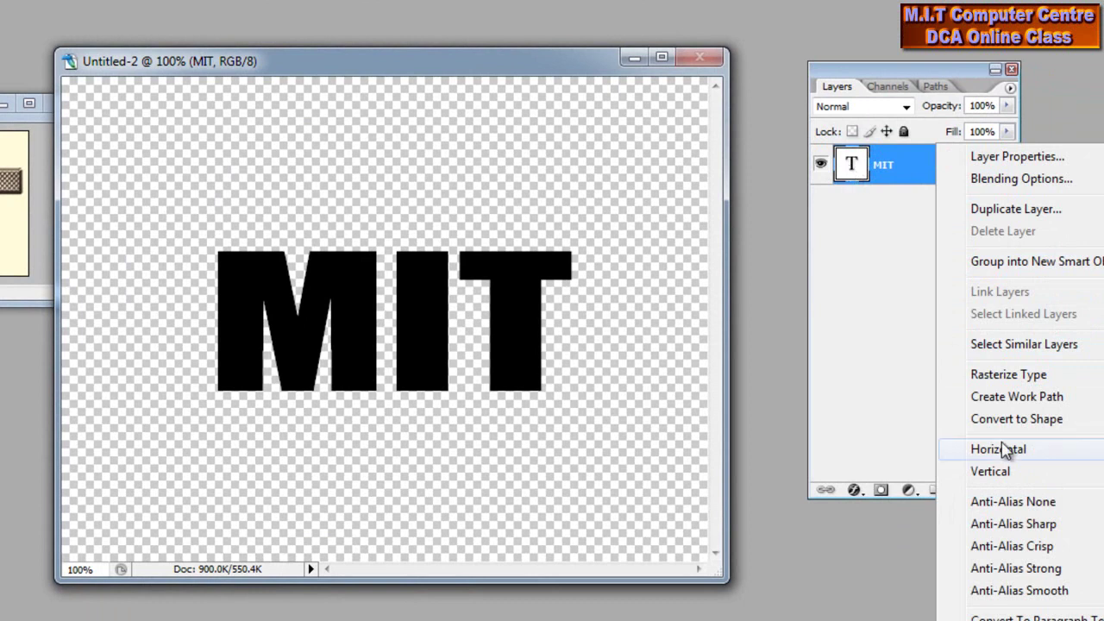
pyautogui.click(1007, 376)
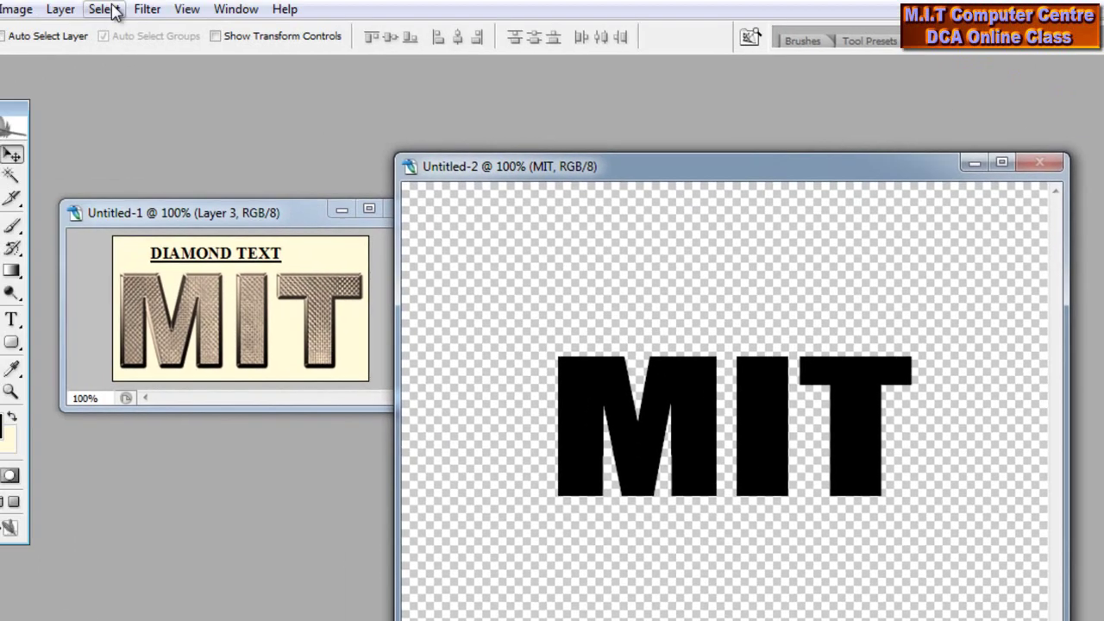
pyautogui.click(104, 9)
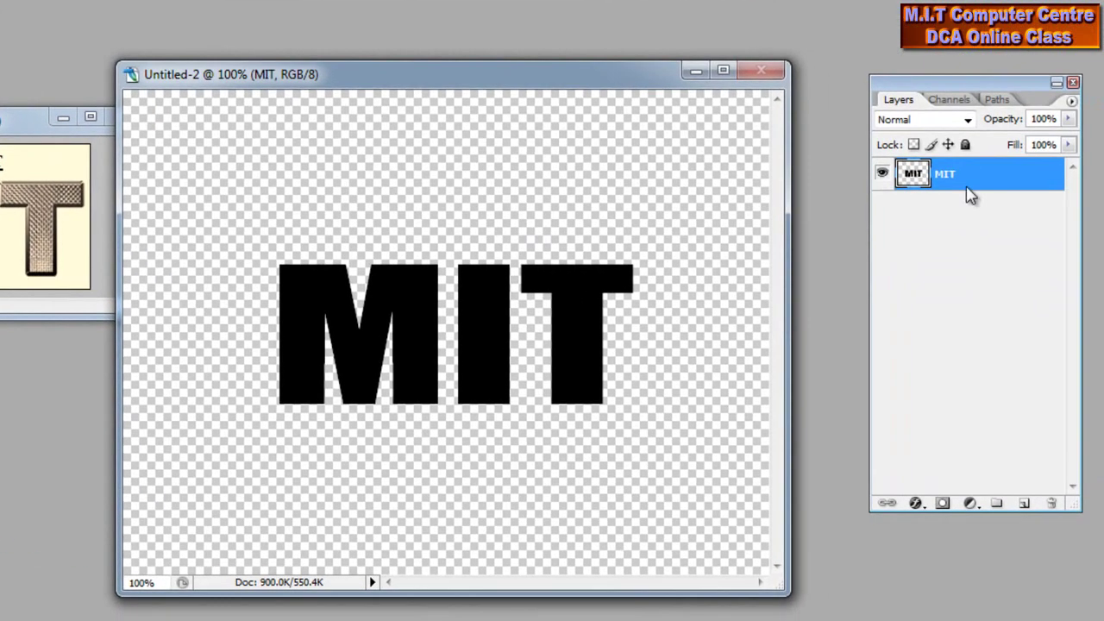
pyautogui.keyDown('ctrl'); pyautogui.click(914, 180); pyautogui.keyUp('ctrl')
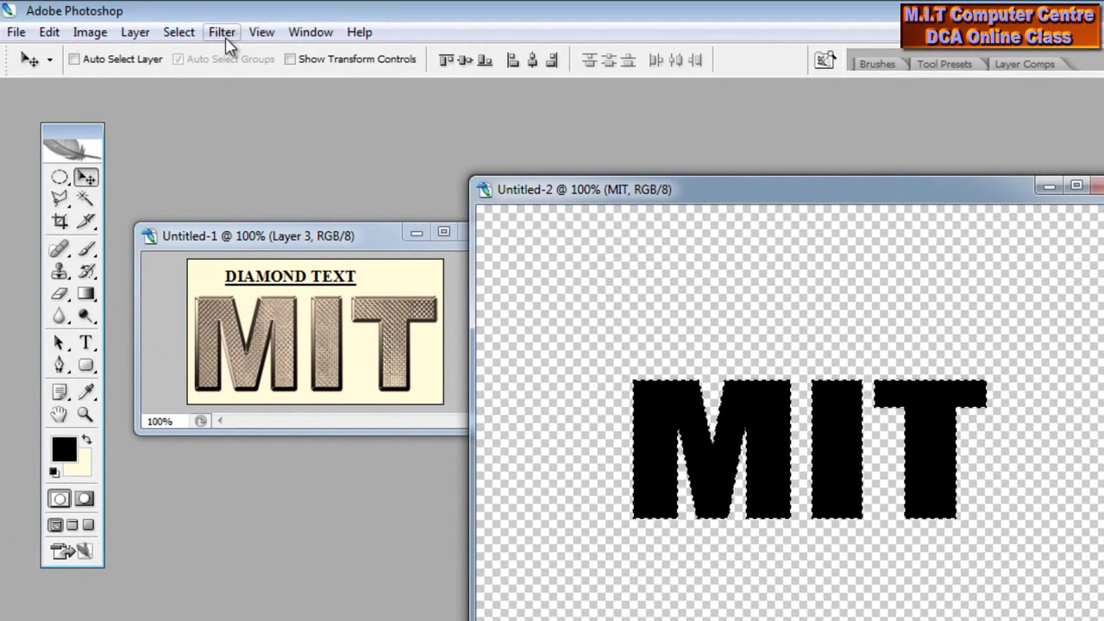
# Fill the selected MIT letters with the Clouds render filter
pyautogui.click(223, 33)
pyautogui.moveTo(301, 293)
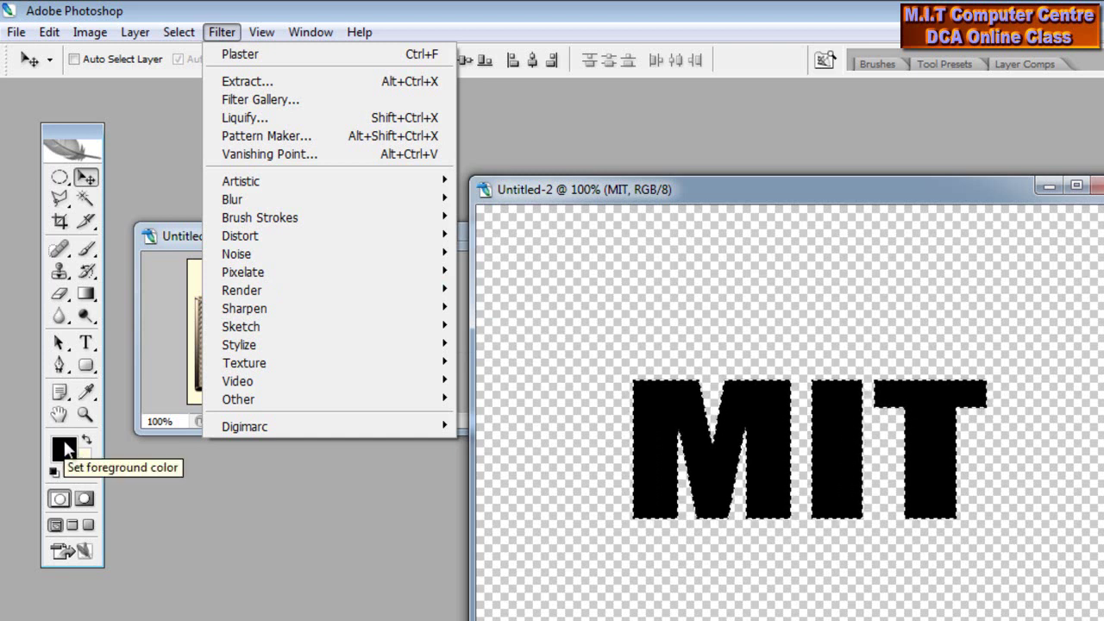
pyautogui.moveTo(345, 335)
pyautogui.moveTo(377, 293)
pyautogui.click(487, 294)
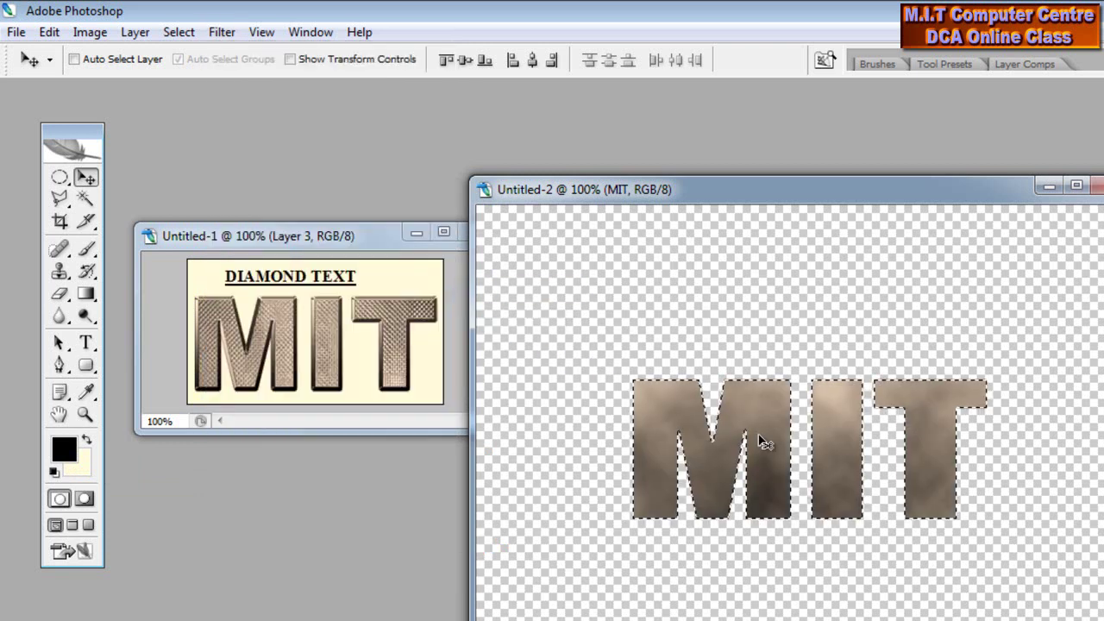
# Start the Glass distort filter on the selected letters and choose the Tiny Lens texture
pyautogui.click(222, 32)
pyautogui.moveTo(282, 260)
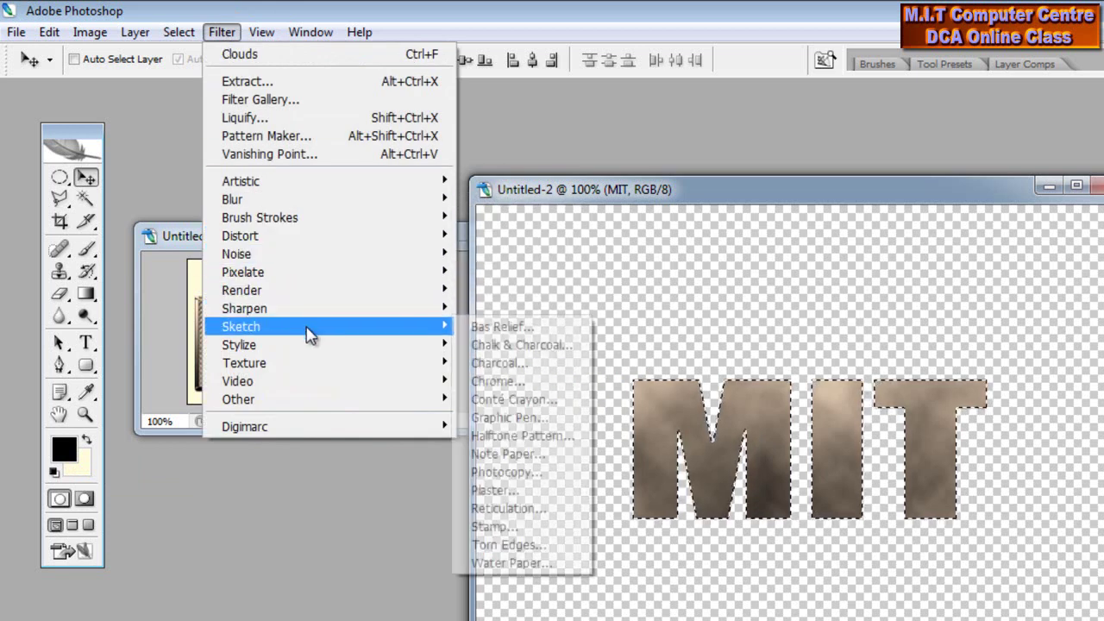
pyautogui.moveTo(382, 239)
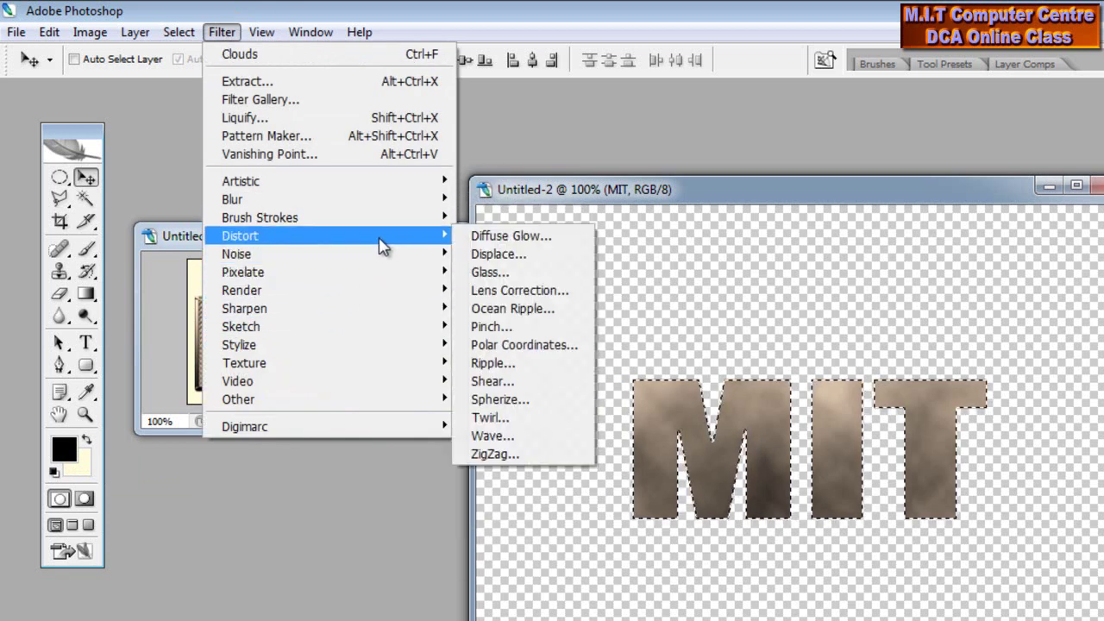
pyautogui.click(507, 271)
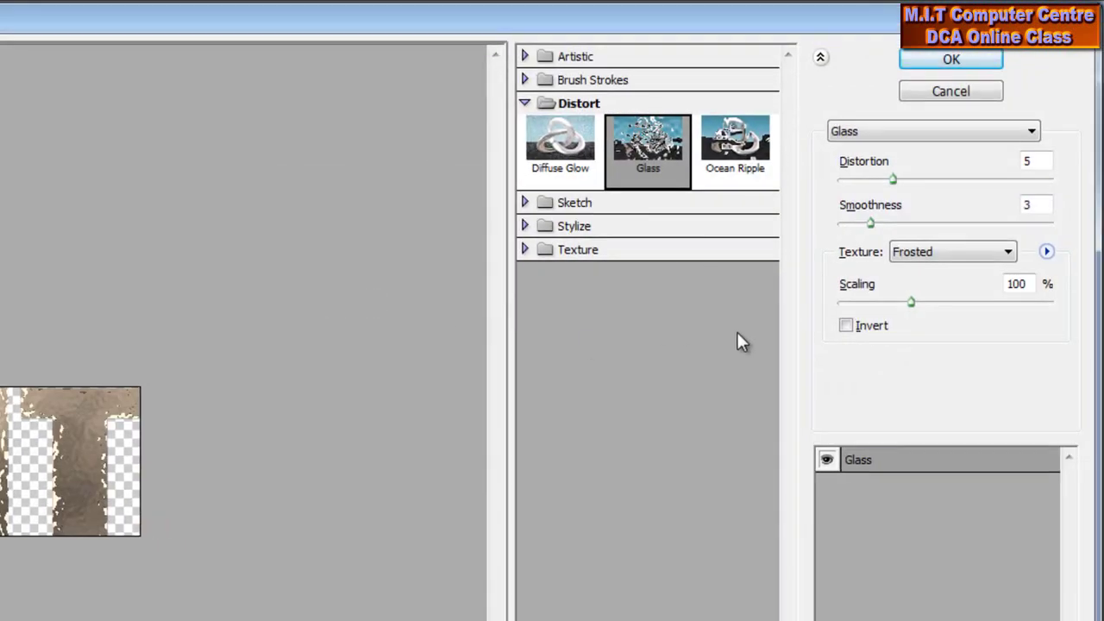
pyautogui.click(954, 257)
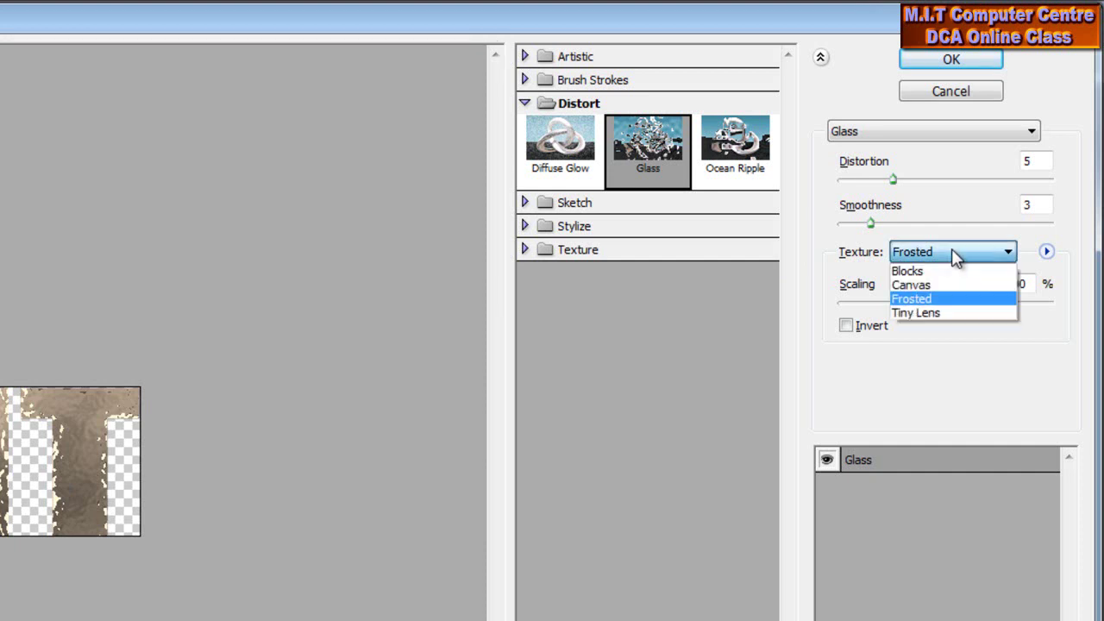
pyautogui.click(938, 314)
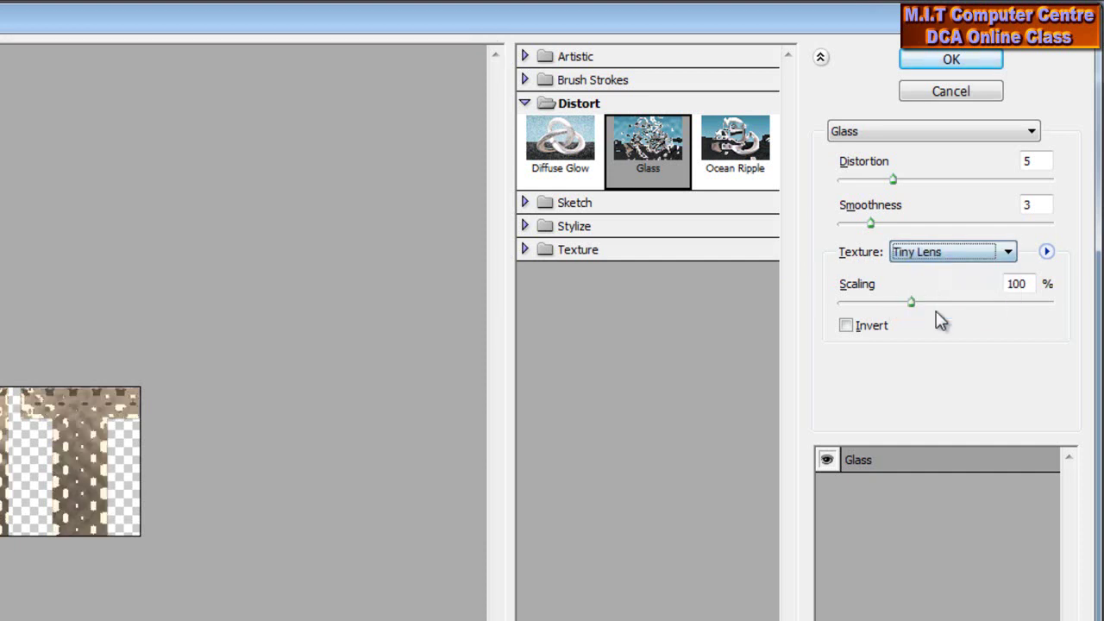
# Set the Glass filter's distortion to 20, smoothness to 1 and scaling to 55%, and apply it to the letters
pyautogui.click(1035, 163)
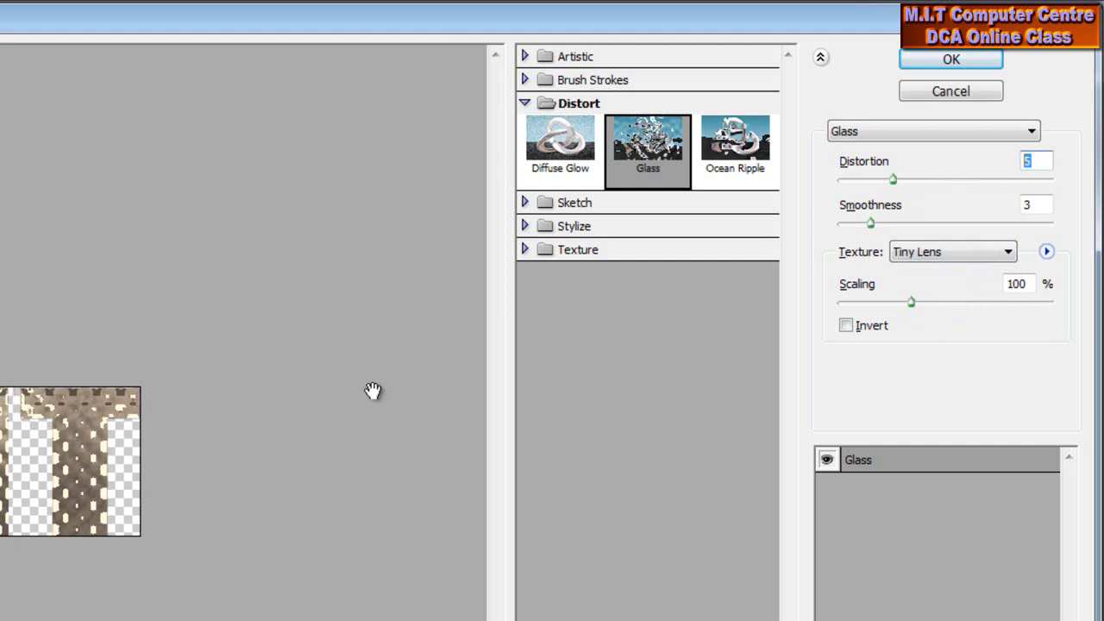
pyautogui.write('20')
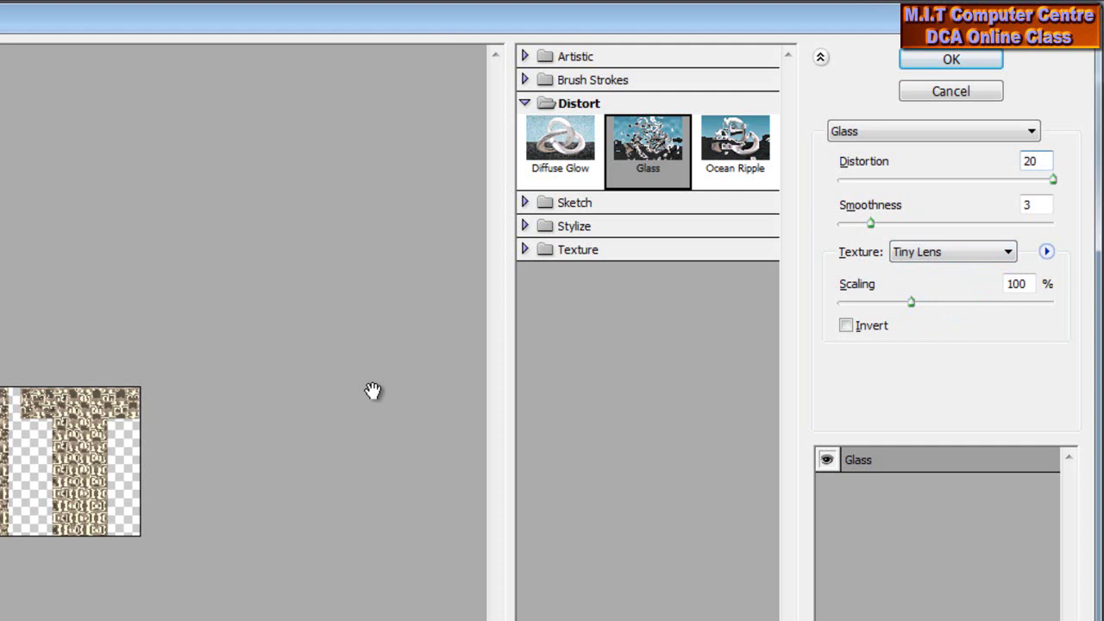
pyautogui.doubleClick(1031, 204)
pyautogui.write('1')
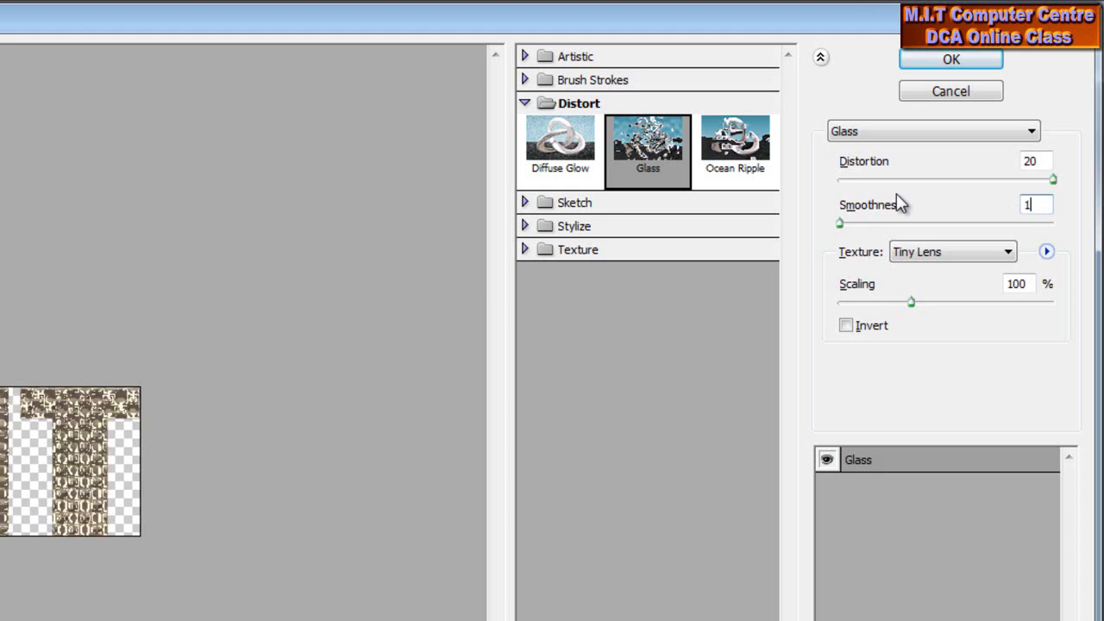
pyautogui.doubleClick(1031, 287)
pyautogui.write('55')
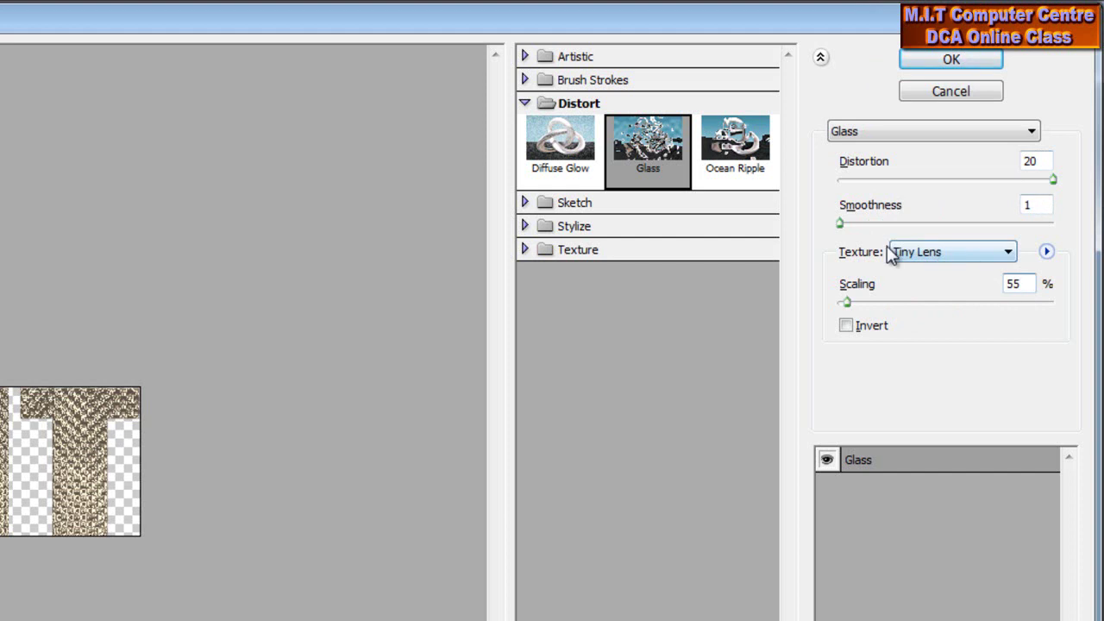
pyautogui.click(964, 66)
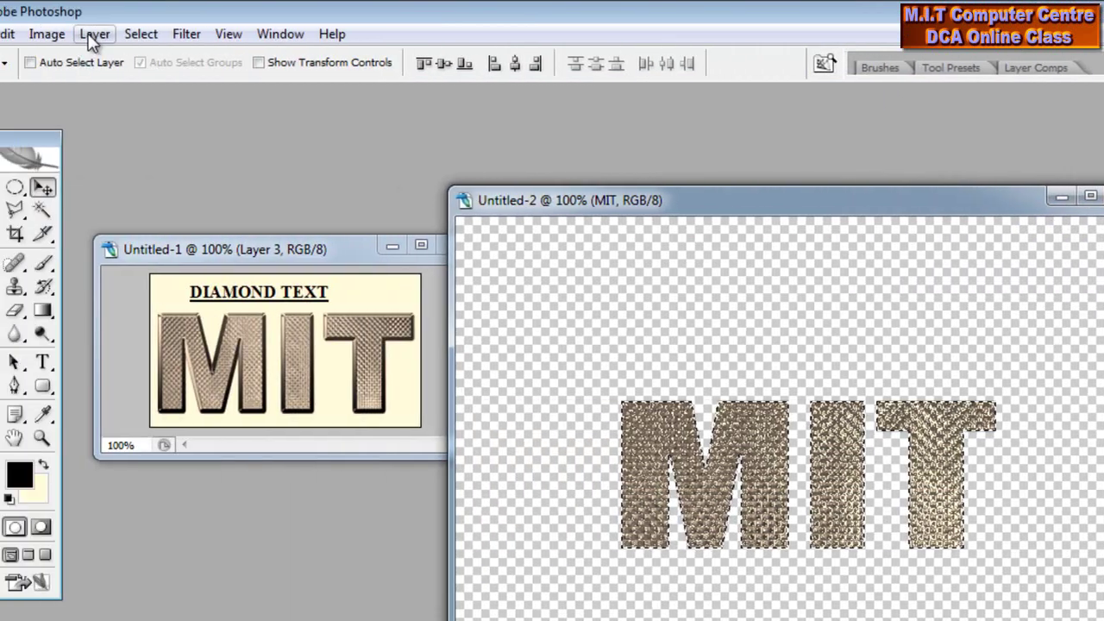
# Add a Stroke layer style to the MIT layer with size 10 px, position Center and a Gradient fill type
pyautogui.click(92, 35)
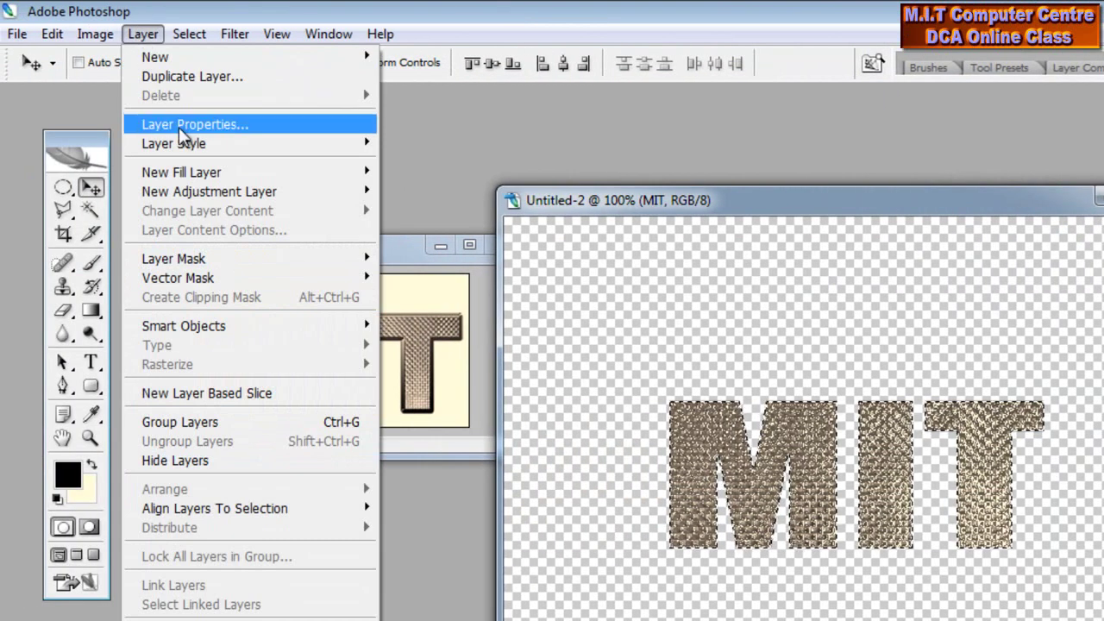
pyautogui.moveTo(107, 152)
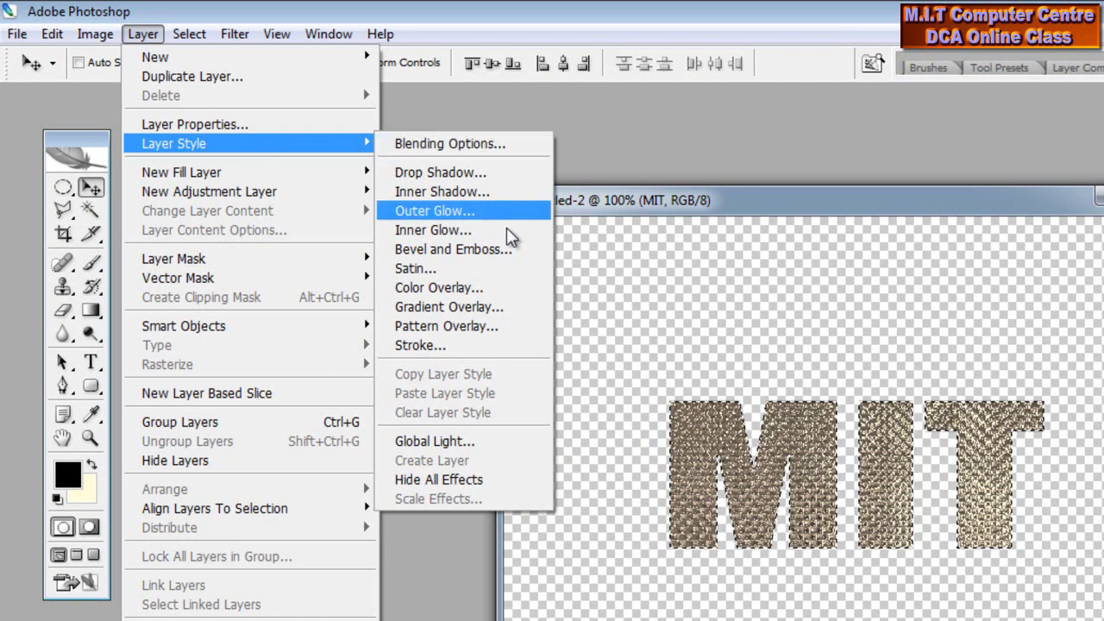
pyautogui.click(510, 344)
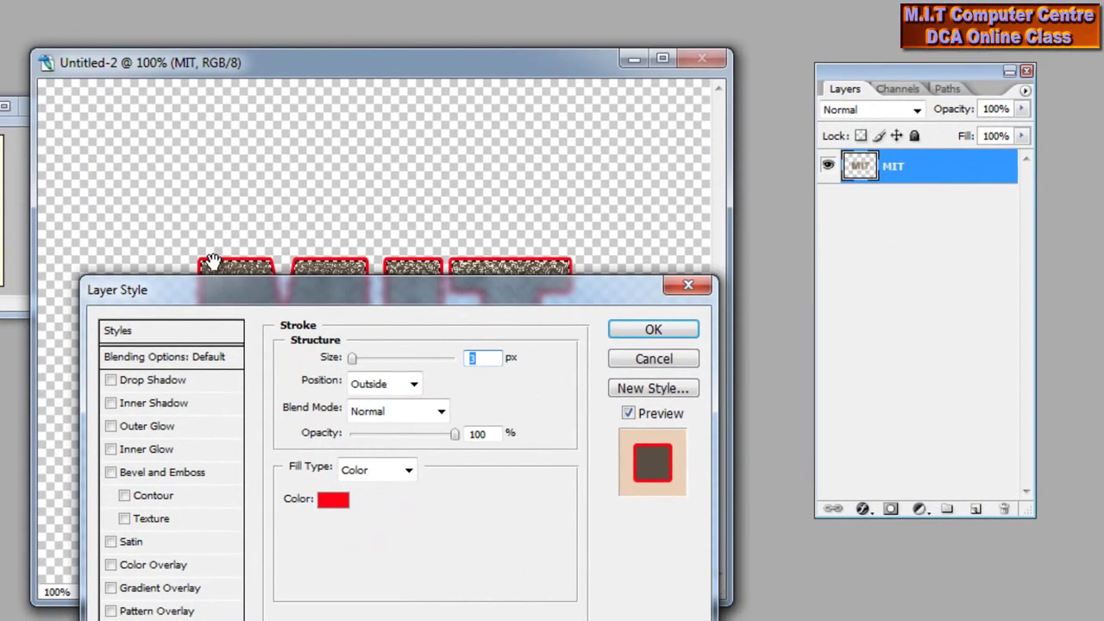
pyautogui.moveTo(241, 297); pyautogui.dragTo(609, 87)
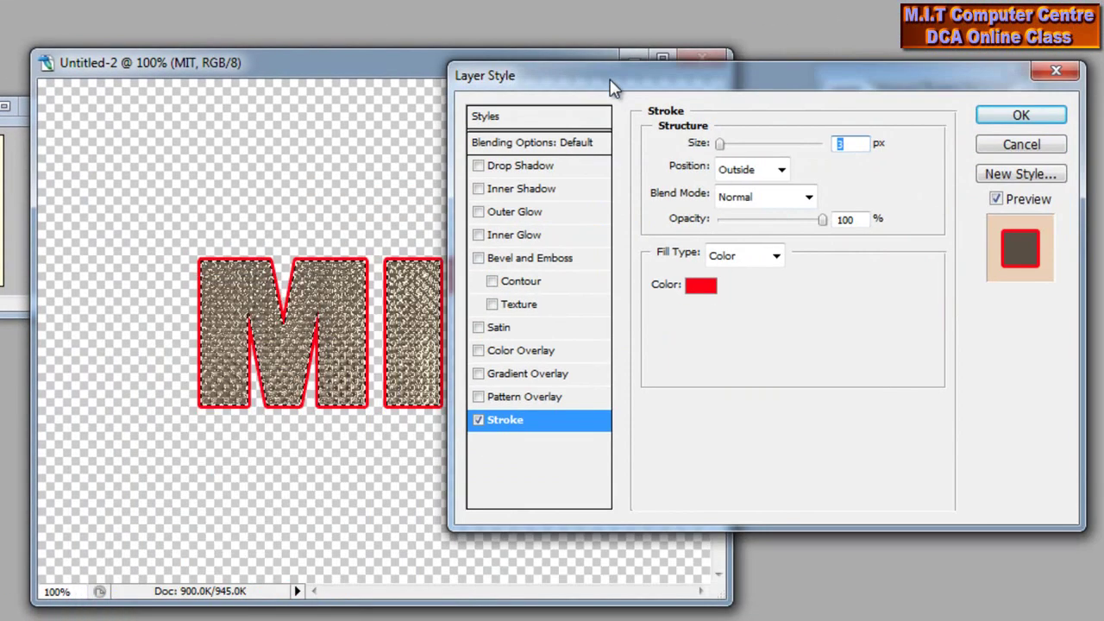
pyautogui.write('10')
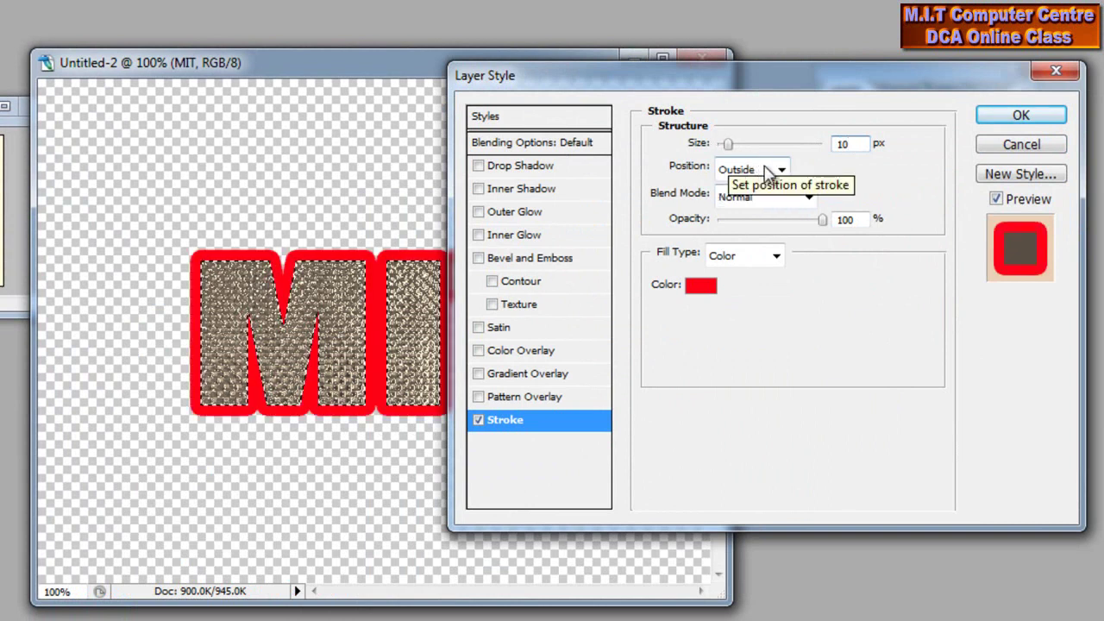
pyautogui.click(778, 171)
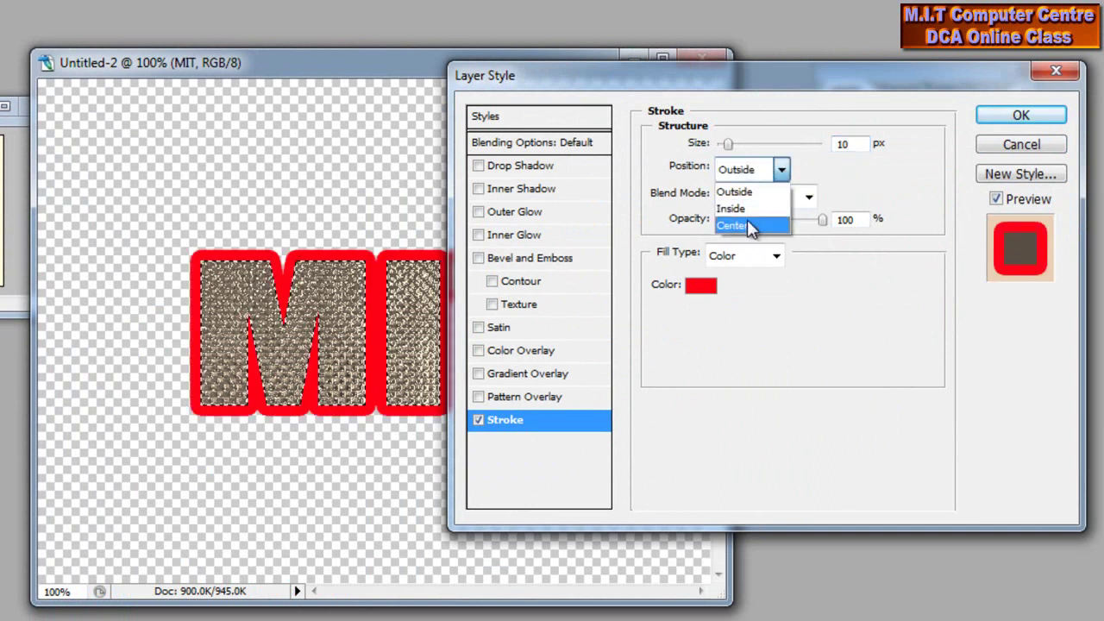
pyautogui.click(746, 219)
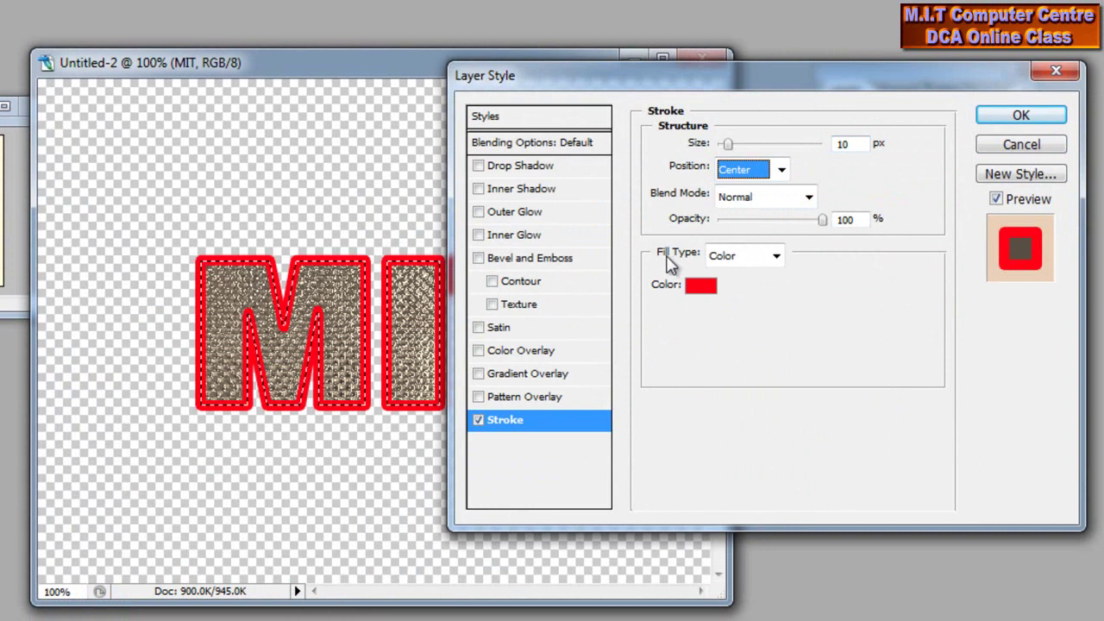
pyautogui.click(777, 257)
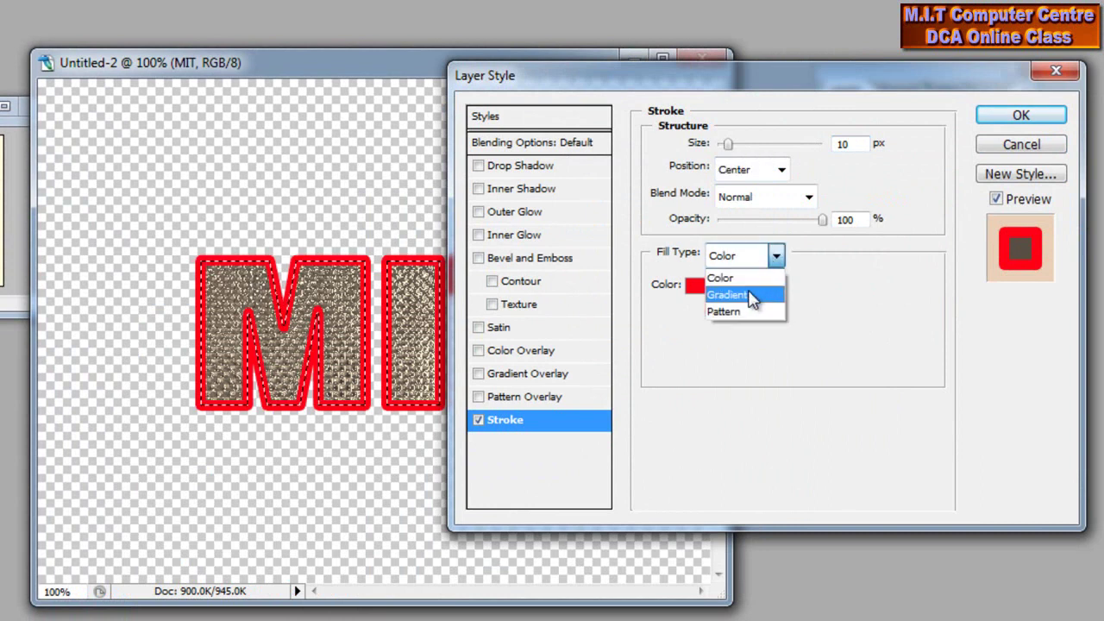
pyautogui.click(751, 296)
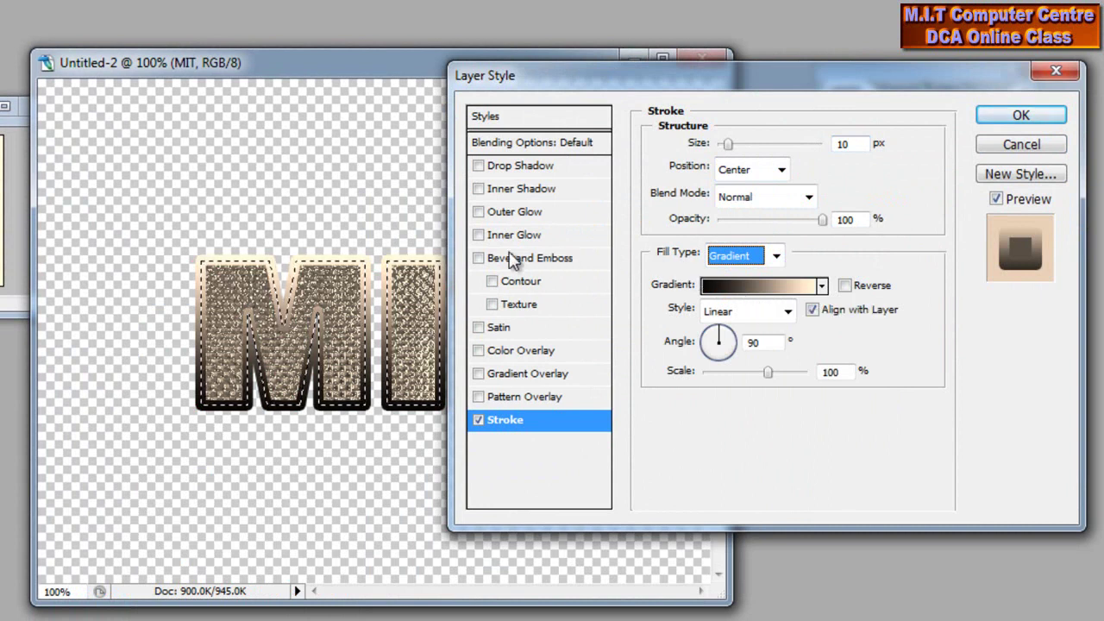
# Enable Bevel and Emboss on the MIT layer with the Stroke Emboss style, depth 880% and size 10 px
pyautogui.click(571, 267)
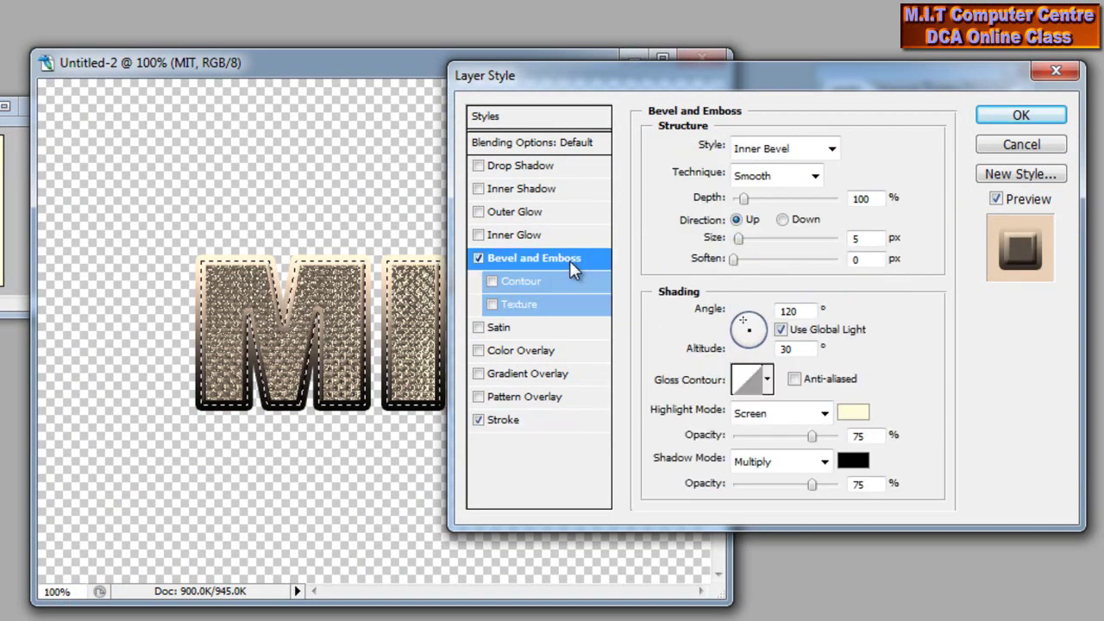
pyautogui.click(756, 149)
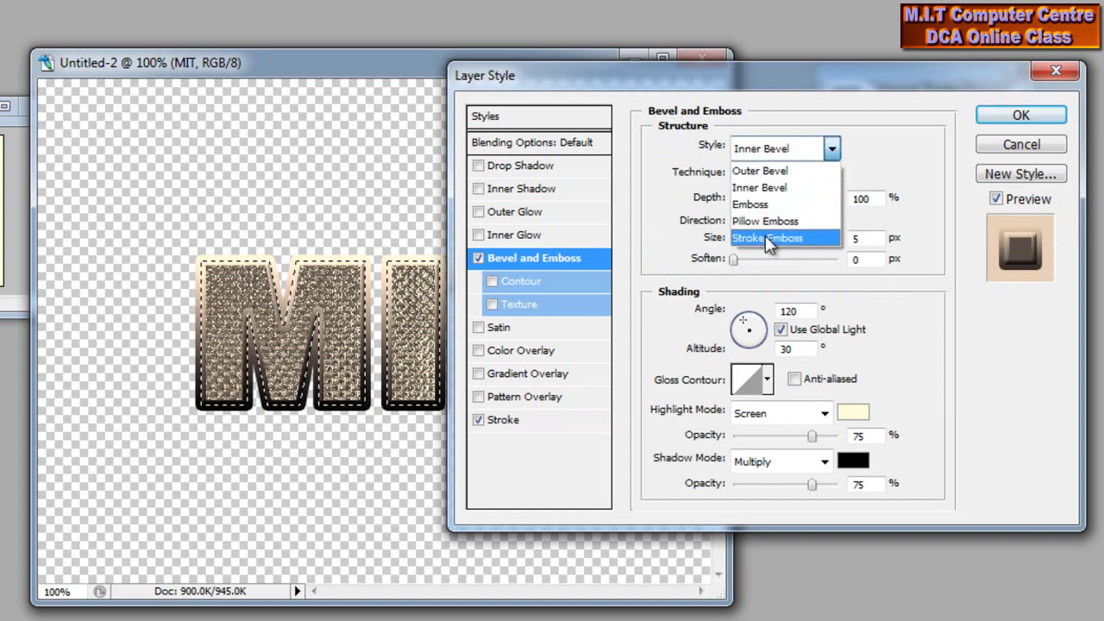
pyautogui.click(809, 239)
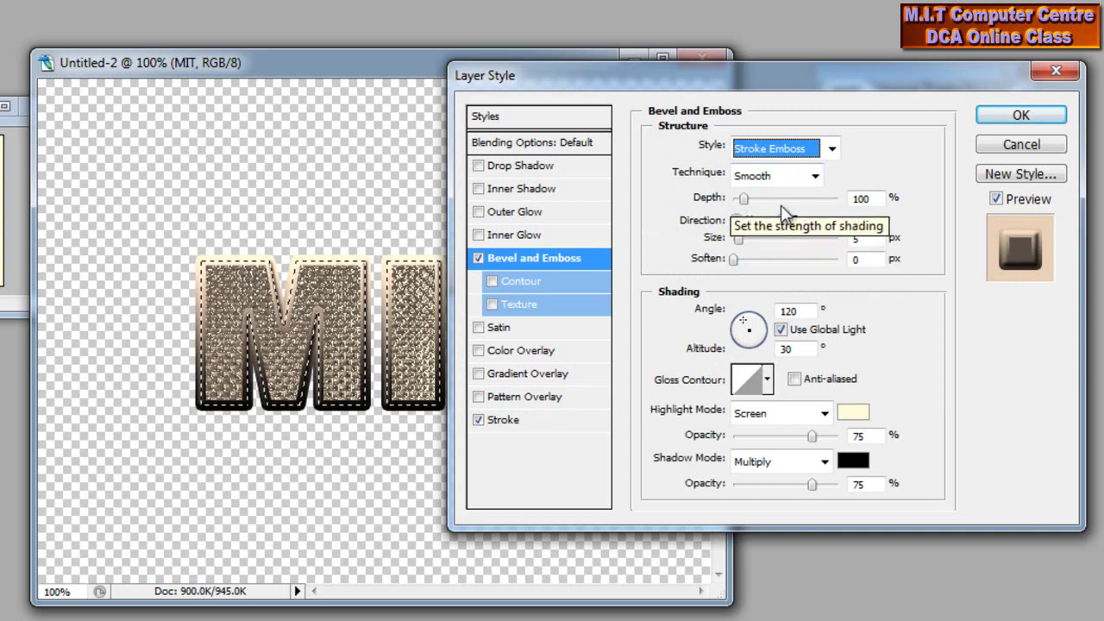
pyautogui.click(875, 199)
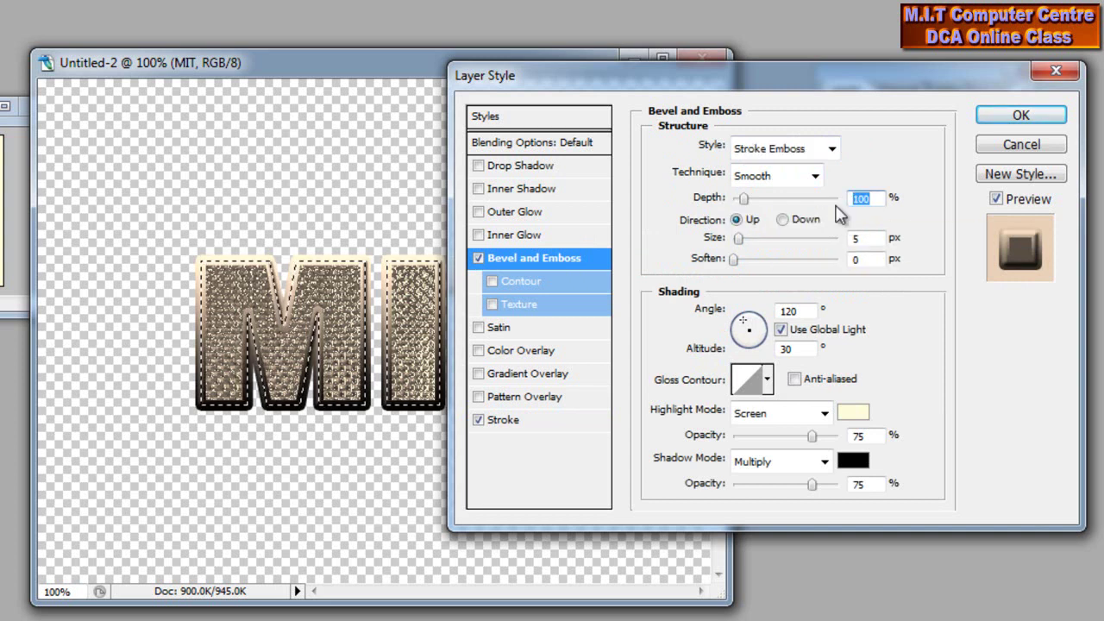
pyautogui.write('880')
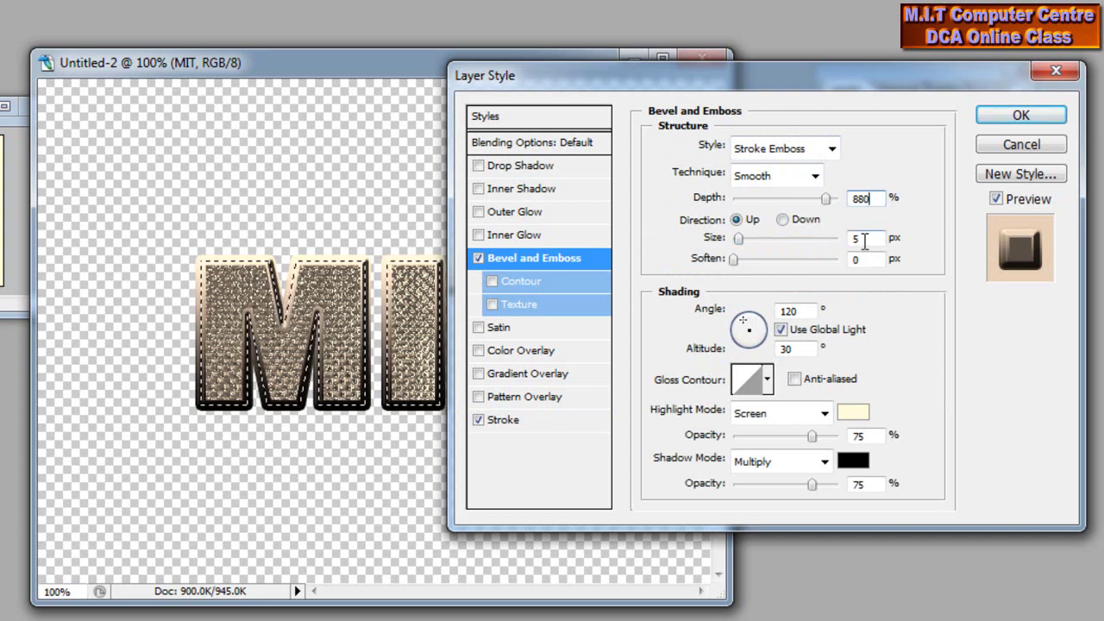
pyautogui.write('10')
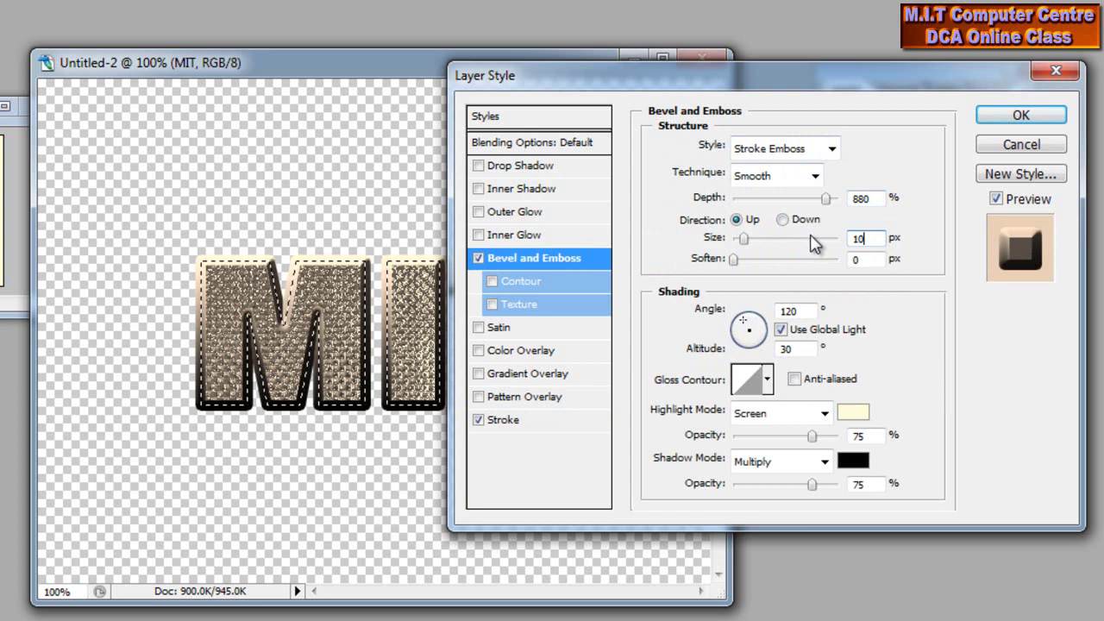
# Choose the Ring gloss contour for the bevel and apply the layer styles to the MIT layer
pyautogui.click(768, 384)
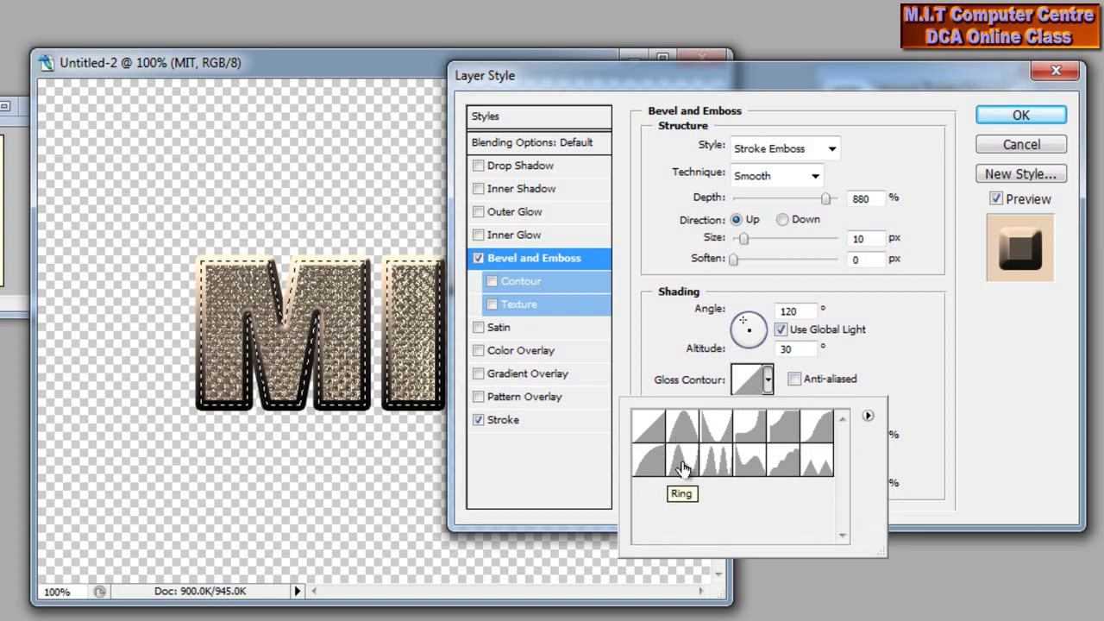
pyautogui.click(681, 467)
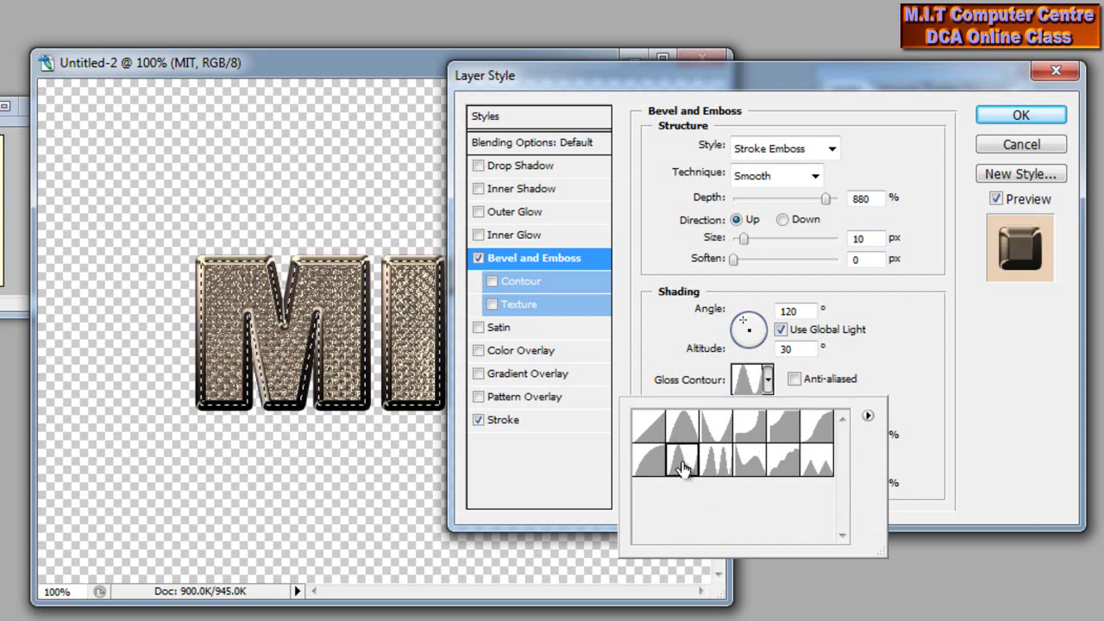
pyautogui.click(993, 338)
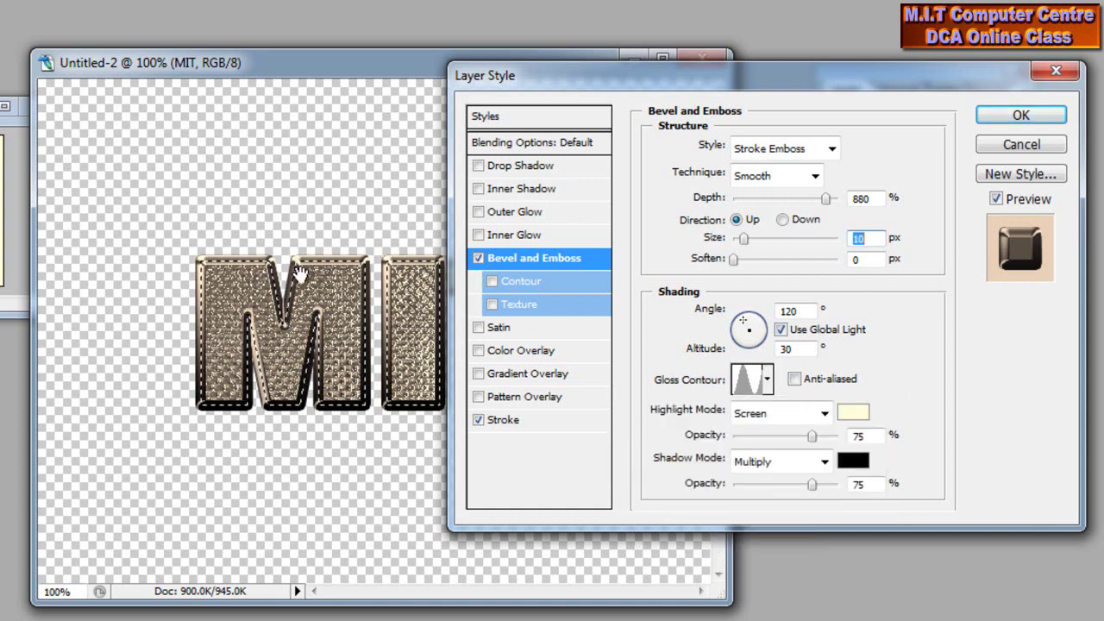
pyautogui.click(1020, 116)
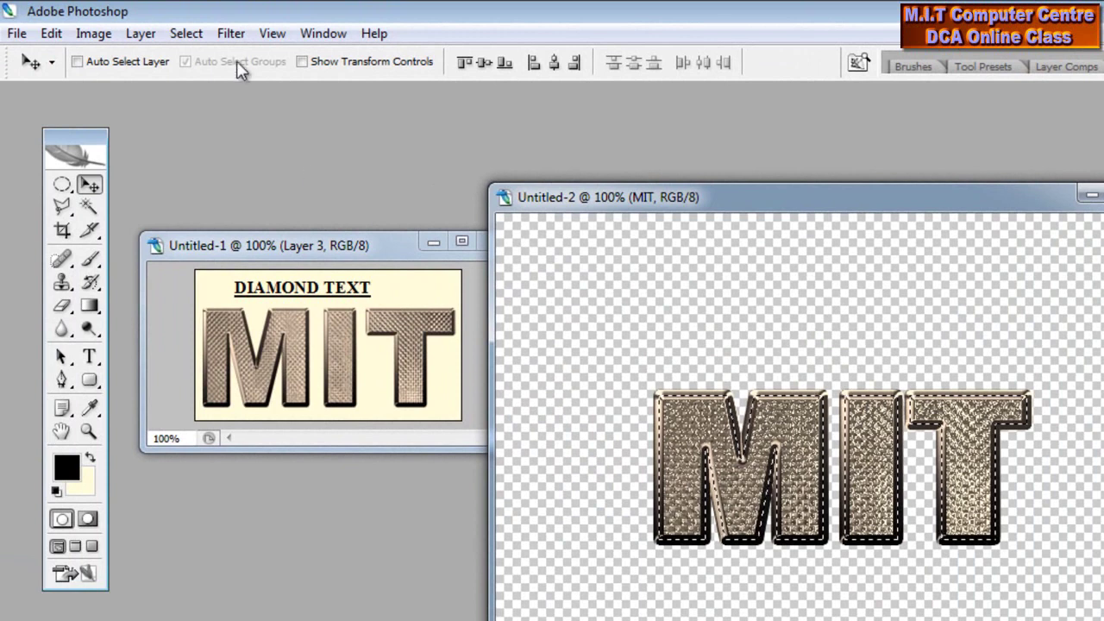
# Clear the selection around the MIT letters and move the Untitled-2 window slightly within the workspace
pyautogui.click(185, 33)
pyautogui.click(201, 75)
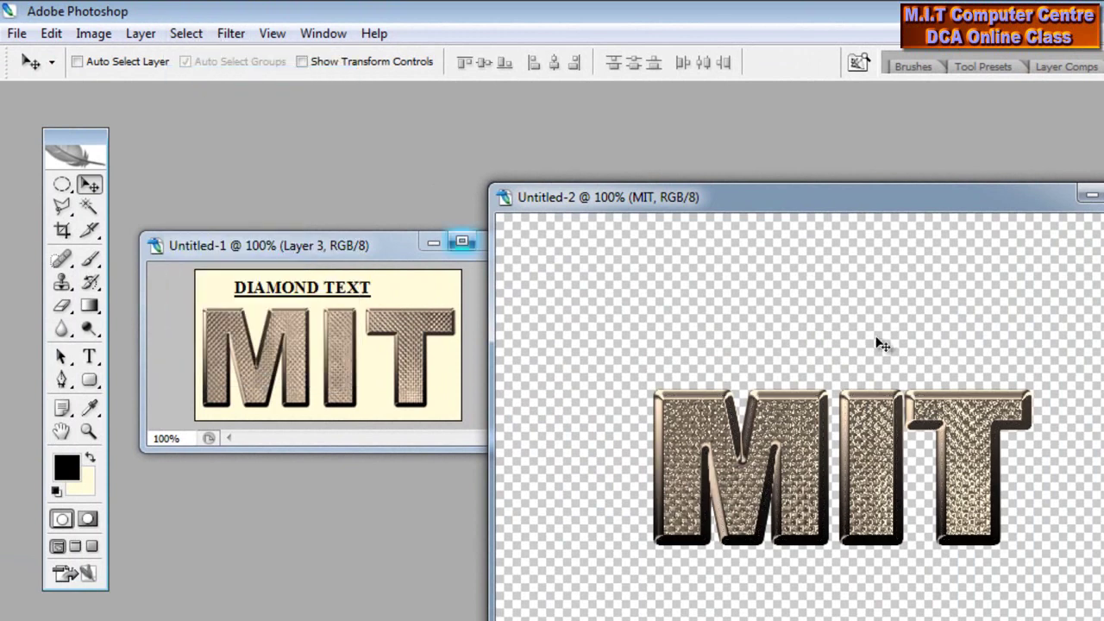
pyautogui.moveTo(873, 208); pyautogui.dragTo(885, 159)
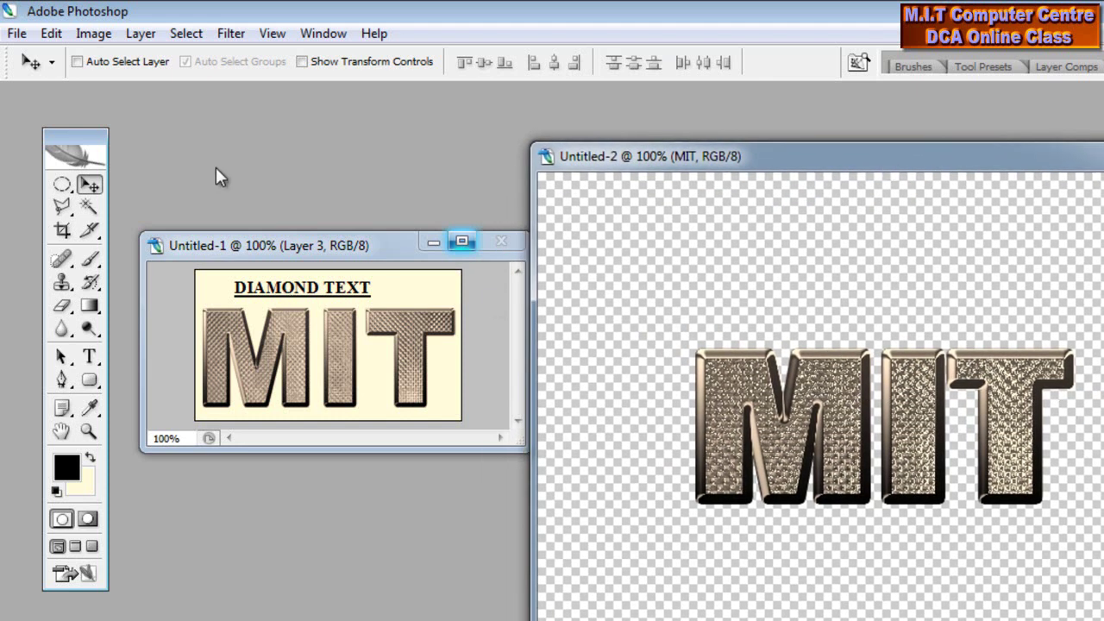
pyautogui.click(142, 33)
pyautogui.moveTo(216, 33)
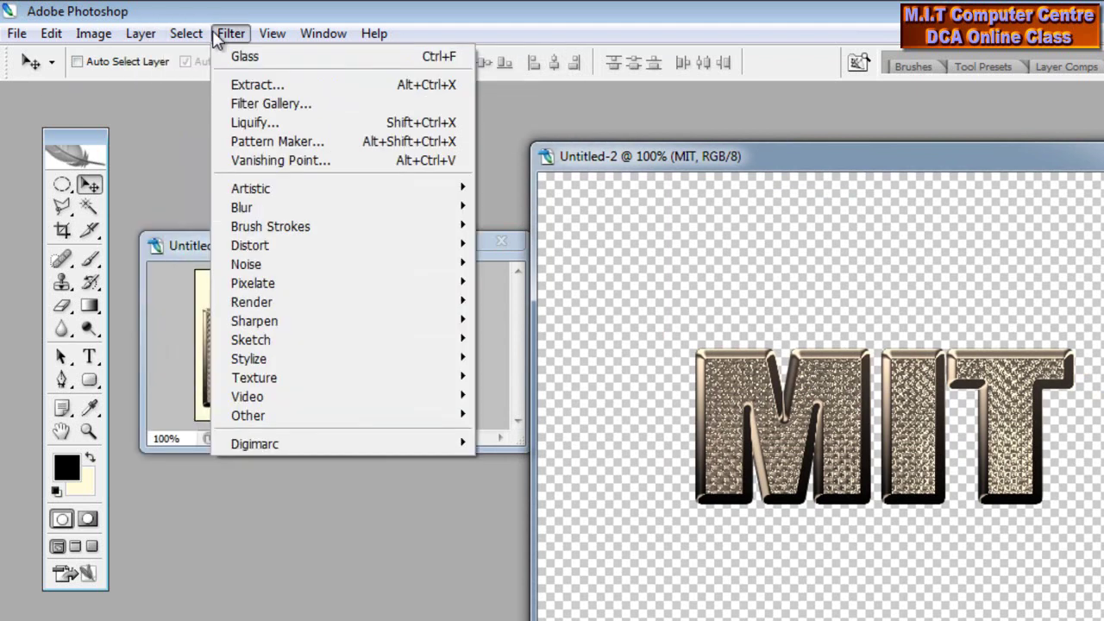
pyautogui.moveTo(354, 304)
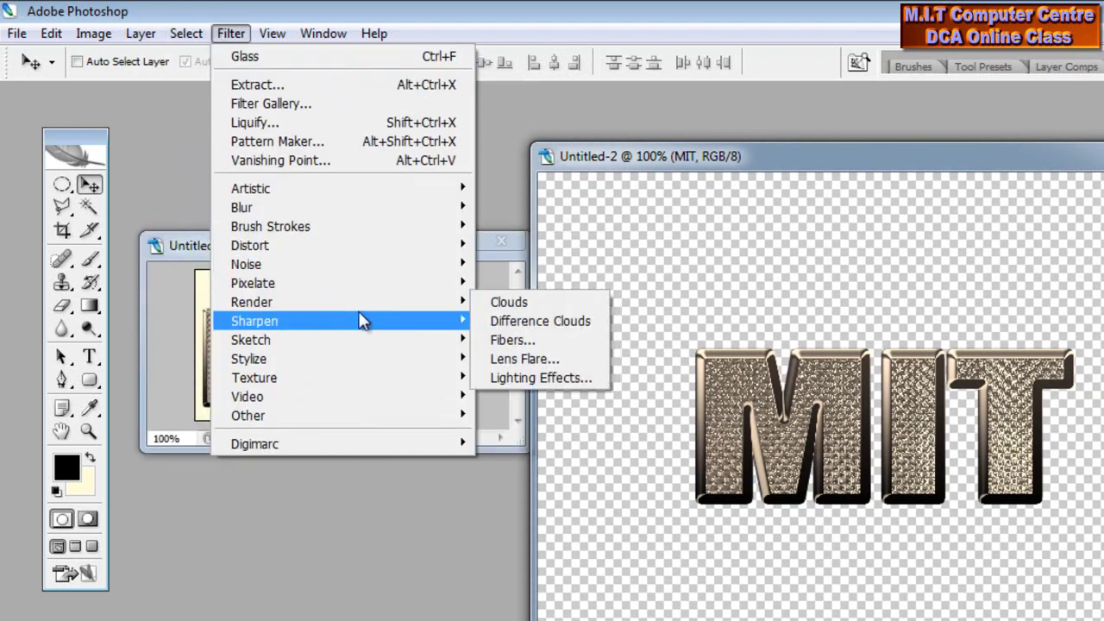
pyautogui.moveTo(392, 259)
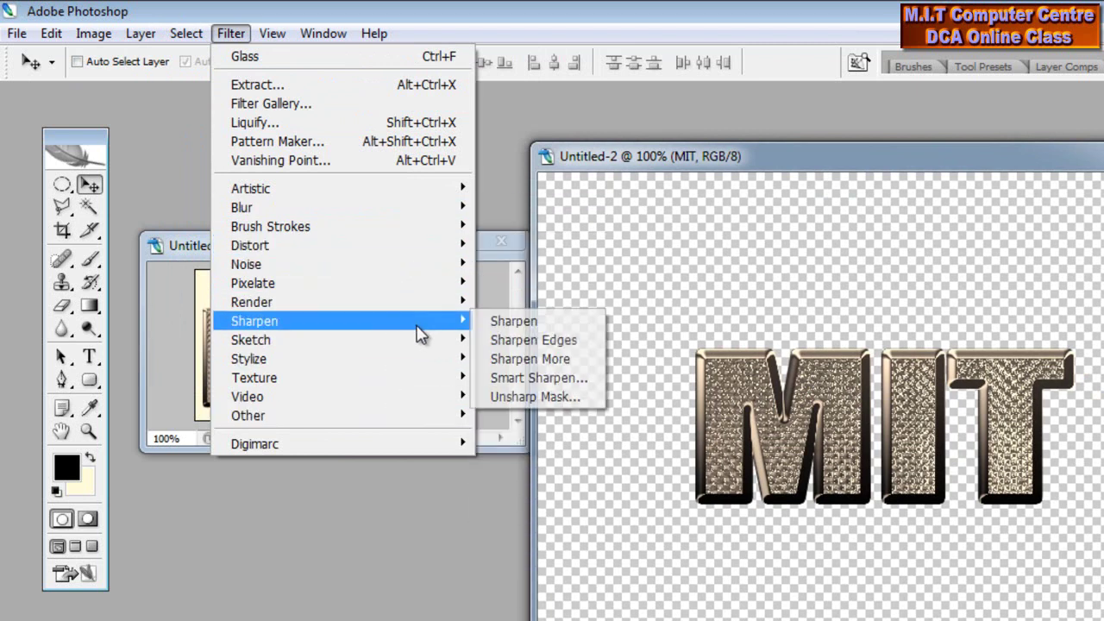
pyautogui.moveTo(421, 304)
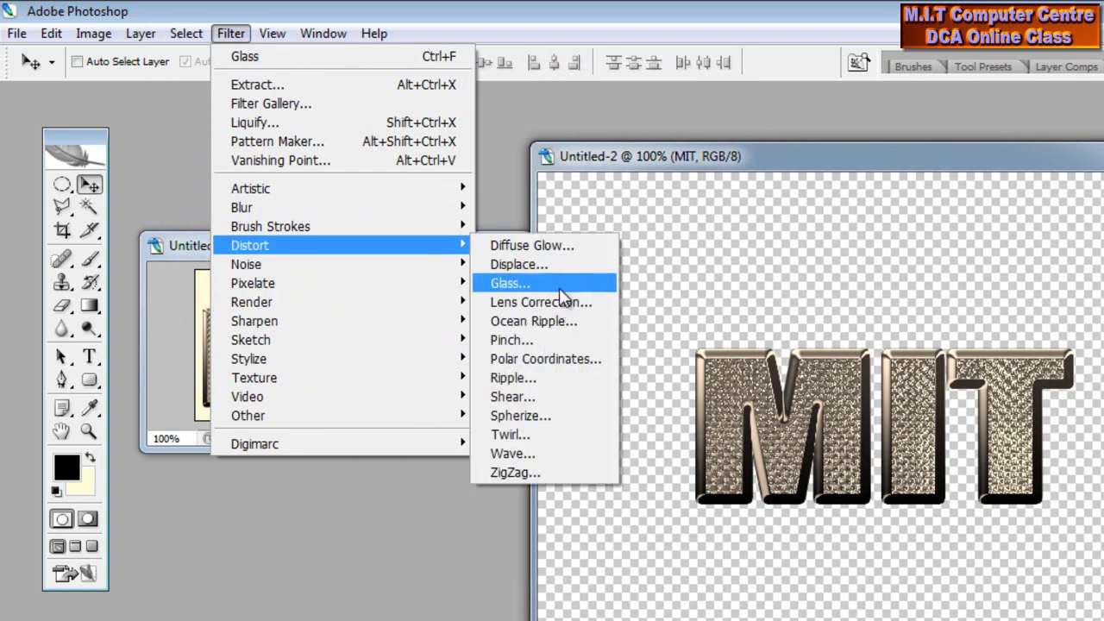
pyautogui.moveTo(140, 33)
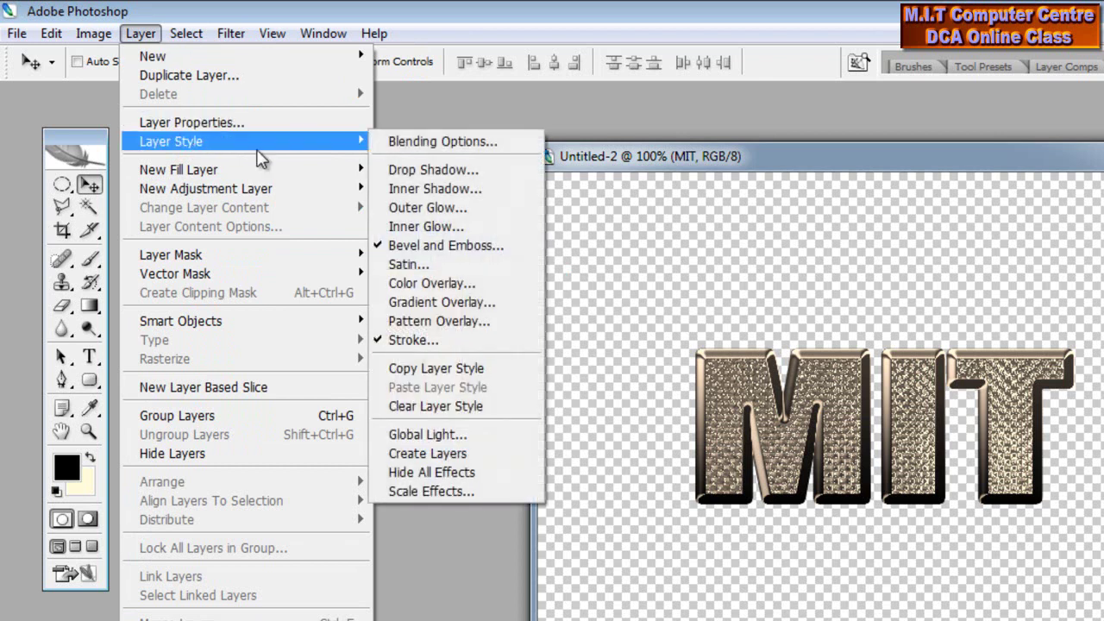
pyautogui.moveTo(355, 147)
pyautogui.click(776, 170)
# Reposition the Untitled-2 and Untitled-1 windows side by side to compare the new MIT text with the diamond text sample
pyautogui.moveTo(745, 152); pyautogui.dragTo(773, 252)
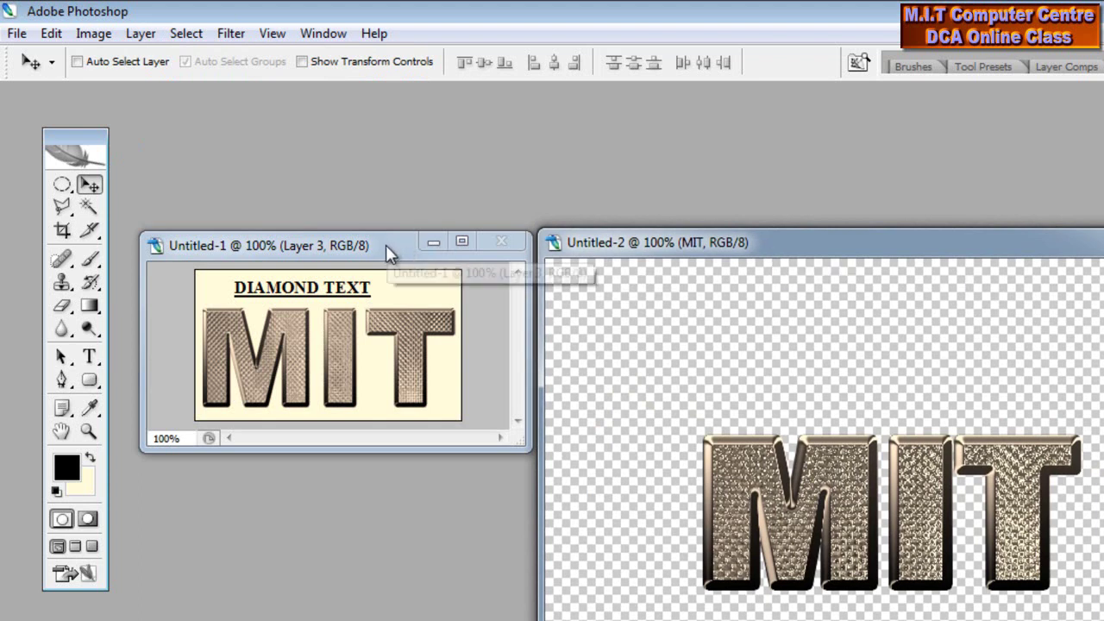
pyautogui.moveTo(385, 245); pyautogui.dragTo(388, 238)
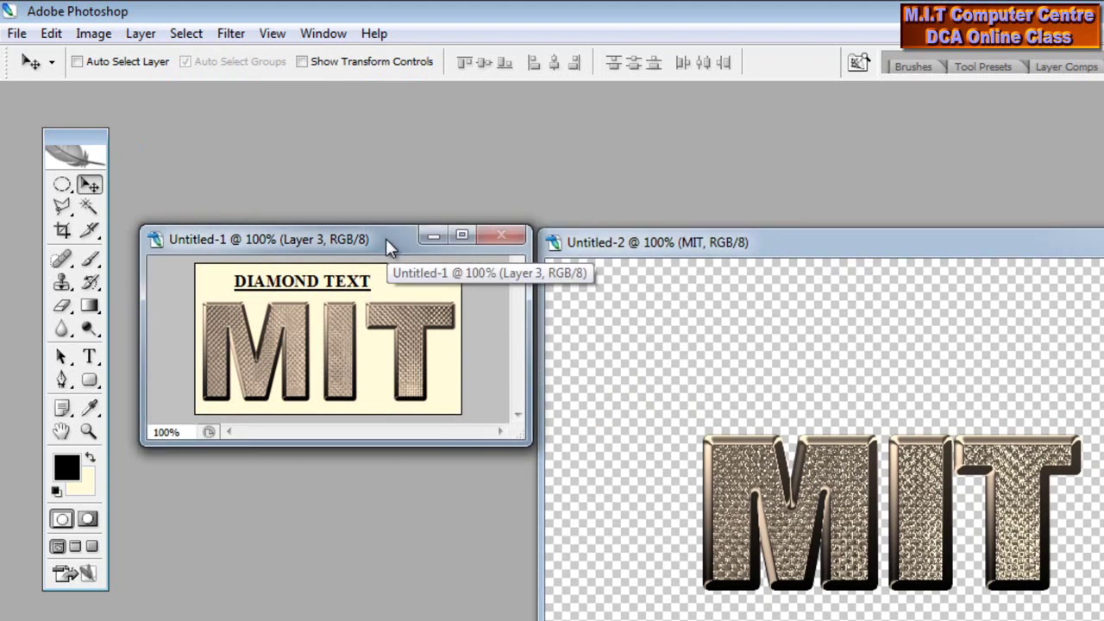
pyautogui.click(817, 239)
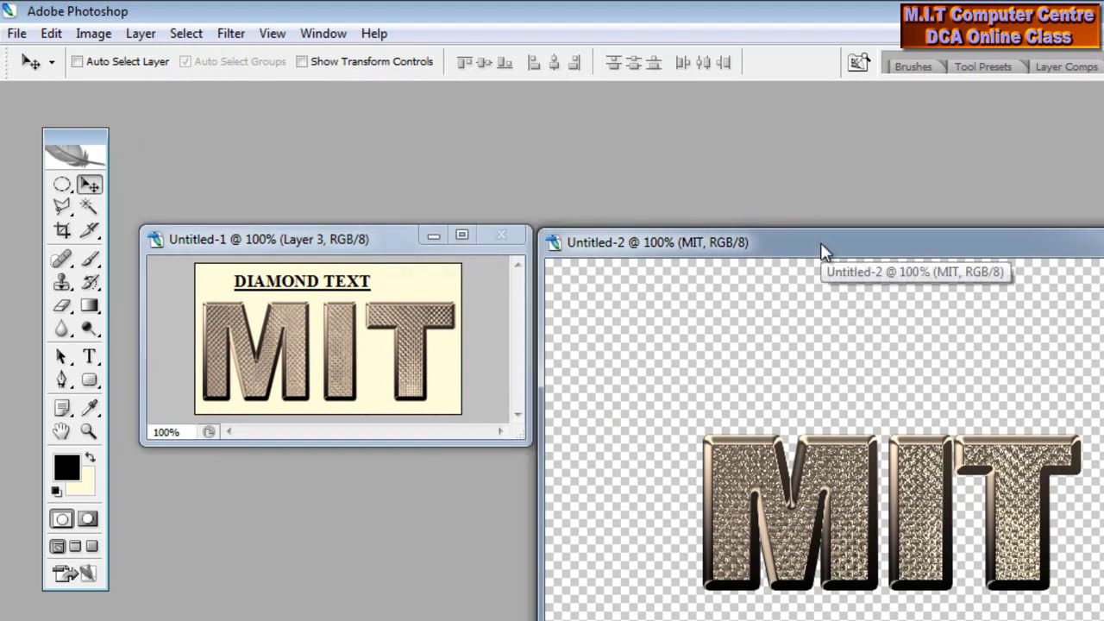